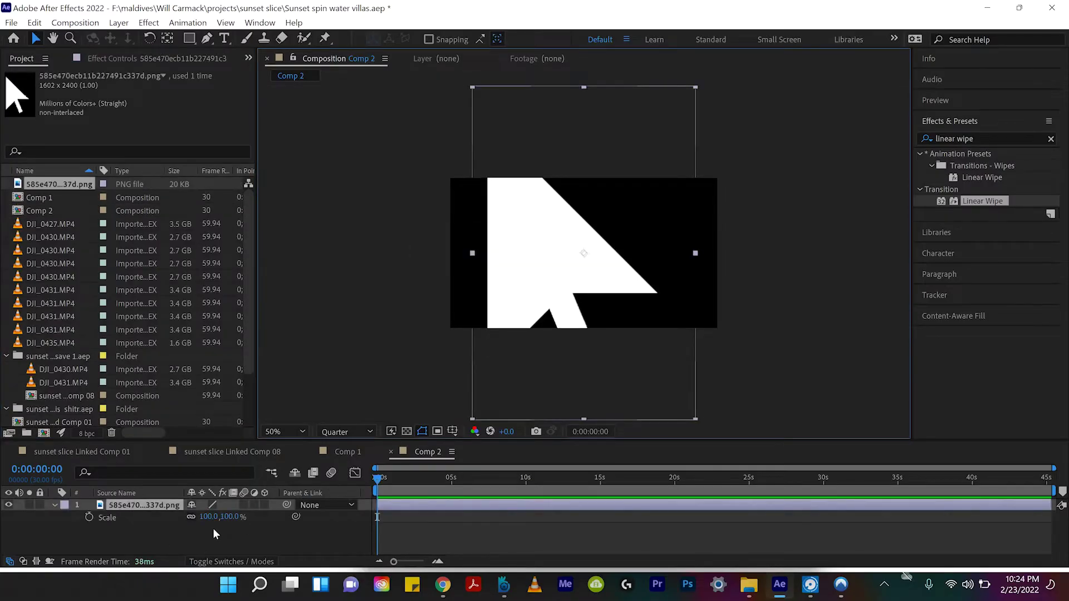
# Scale the cursor PNG layer down to 14% and rename the layer "mouse".
pyautogui.moveTo(209, 517); pyautogui.dragTo(157, 497)
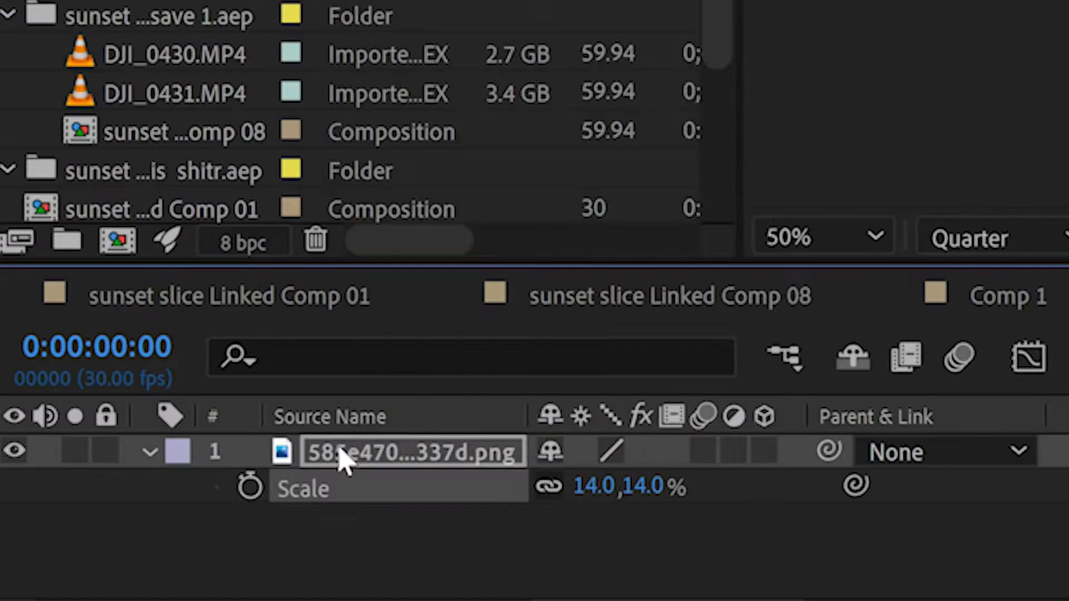
pyautogui.rightClick(120, 506)
pyautogui.click(133, 483)
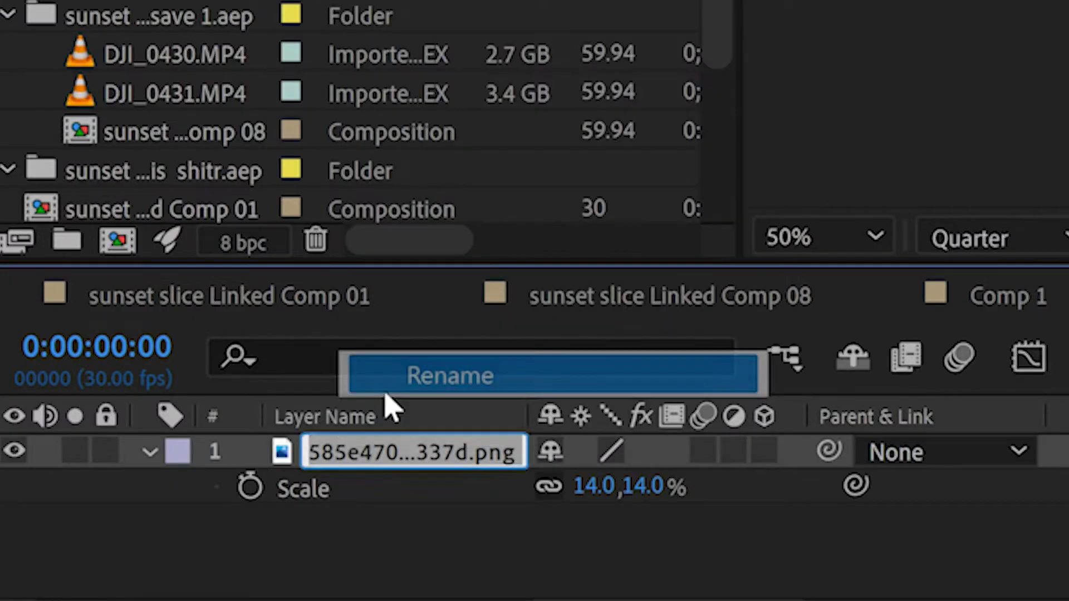
pyautogui.write('mouse')
pyautogui.press('Return')
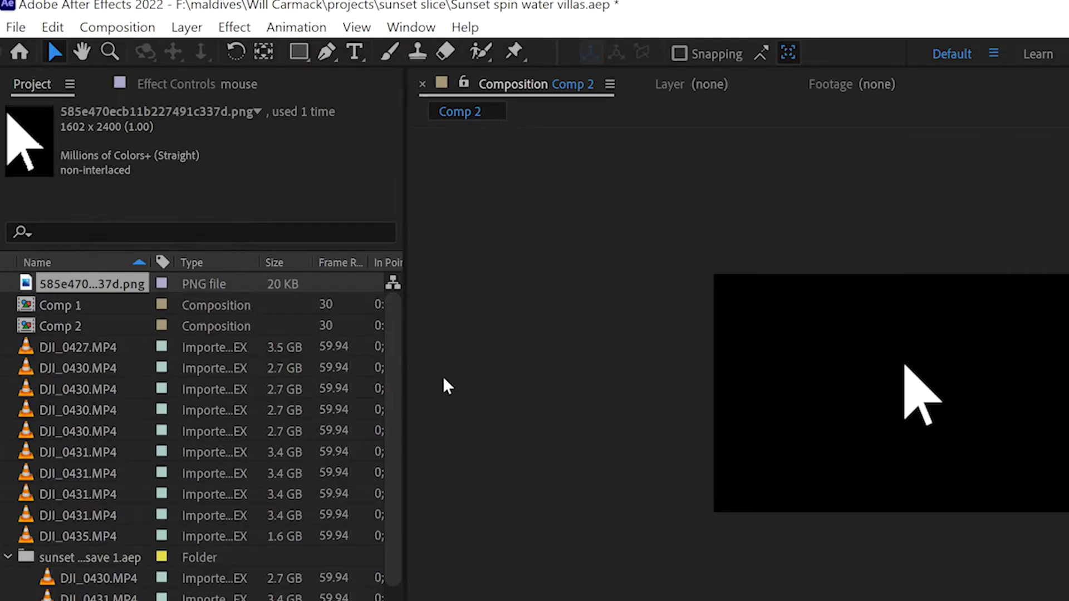
# Create a new shape layer and draw a red square with a white outline over the cursor image.
pyautogui.click(185, 28)
pyautogui.moveTo(234, 52)
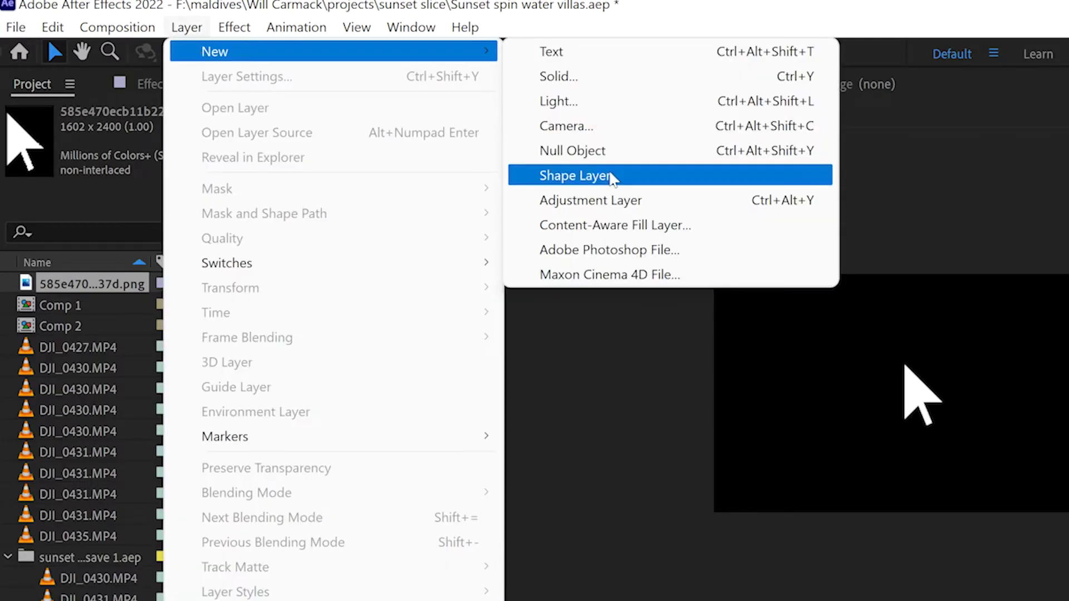
pyautogui.click(611, 175)
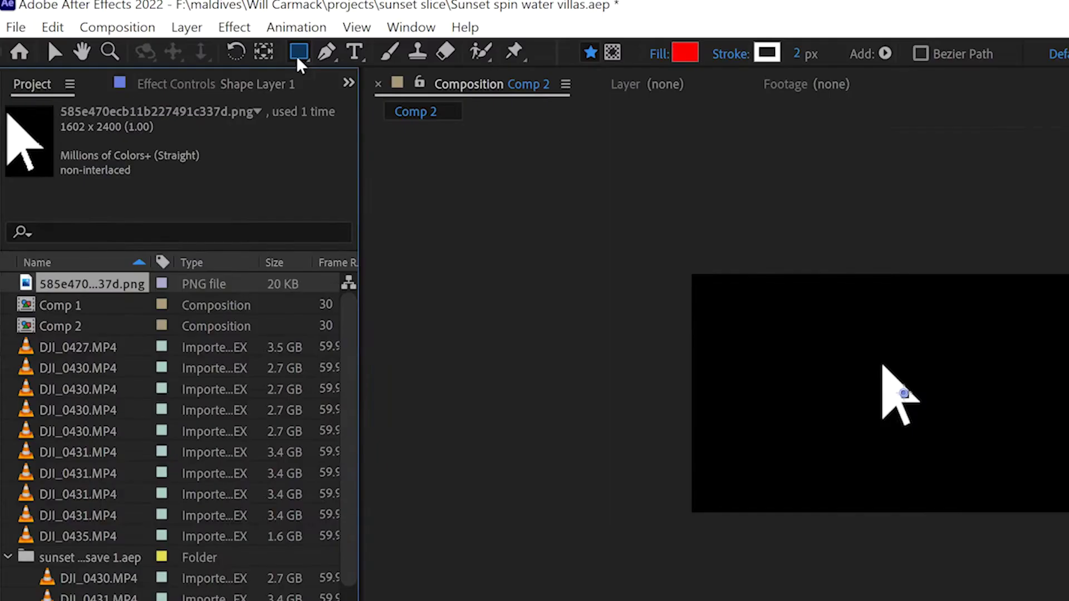
pyautogui.click(190, 39)
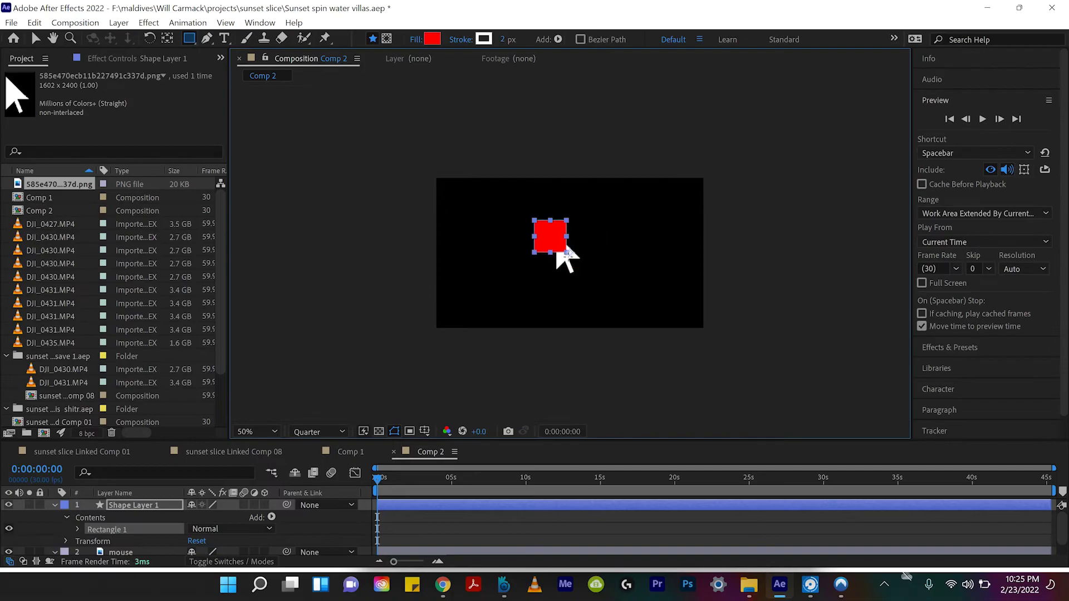
pyautogui.click(422, 501)
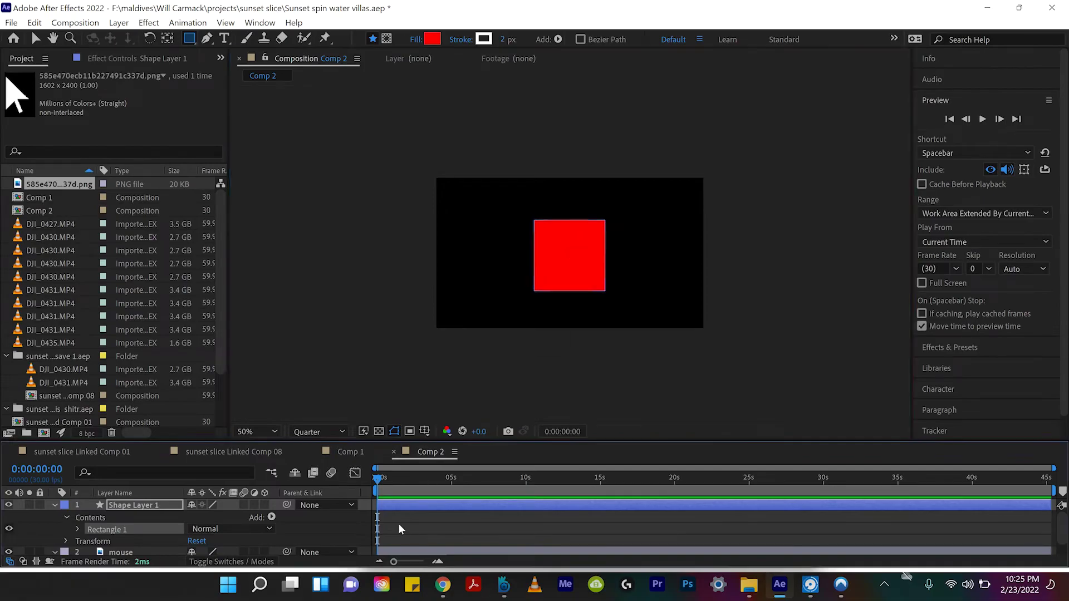
# Place the square's shape layer beneath the mouse layer and reposition the square behind the cursor.
pyautogui.click(111, 510)
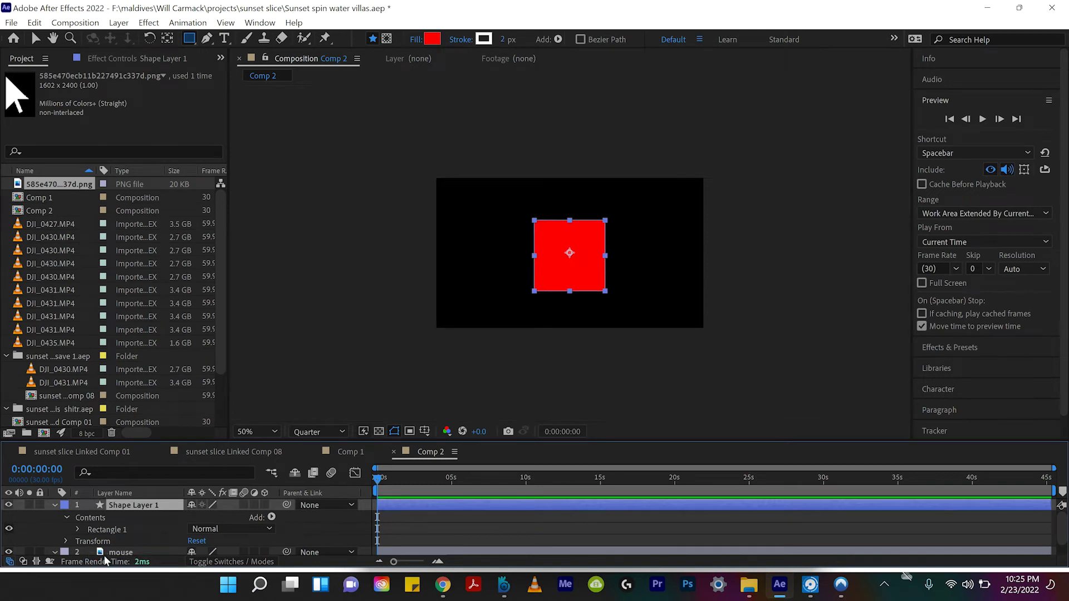
pyautogui.hotkey('ctrl', '[')
pyautogui.press('v')
pyautogui.press('.')
pyautogui.press('.')
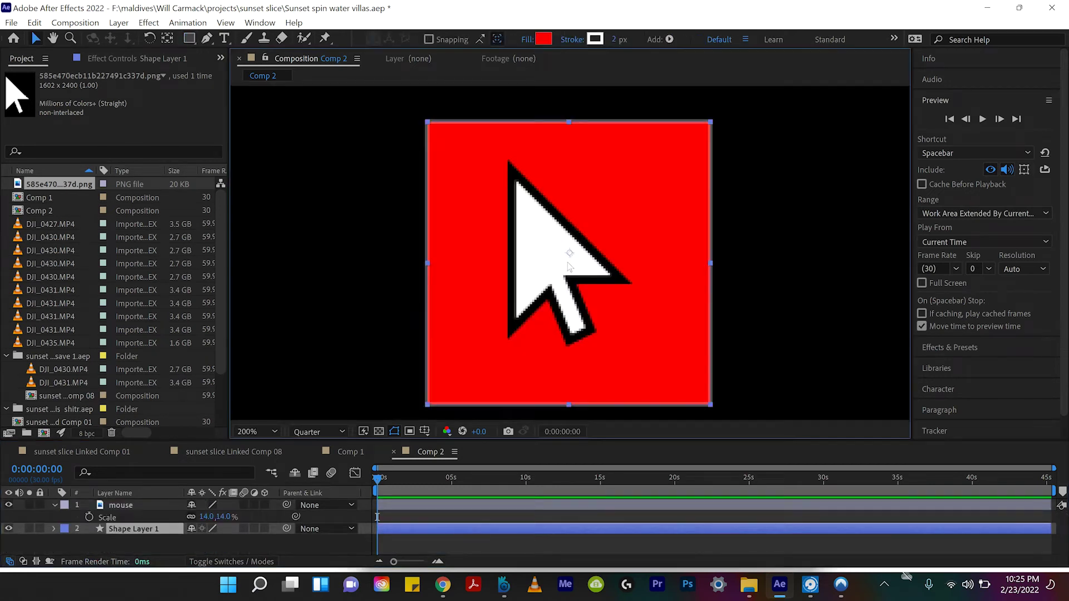
pyautogui.moveTo(569, 263); pyautogui.dragTo(554, 256)
pyautogui.press(',')
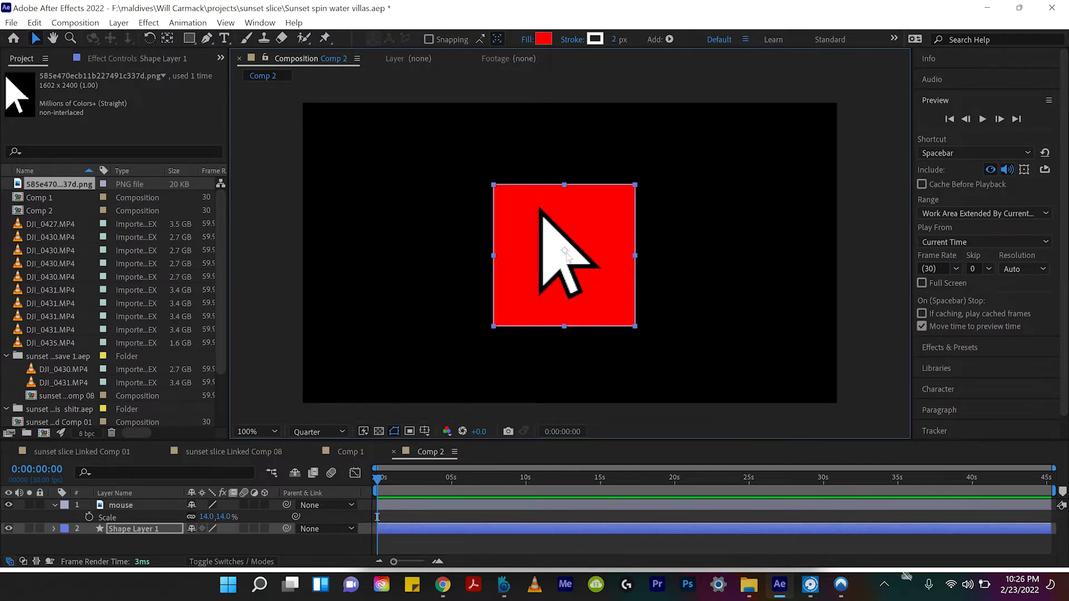
# Pre-compose the mouse layer and the square's shape layer together as "mouse button".
pyautogui.click(54, 505)
pyautogui.click(144, 504)
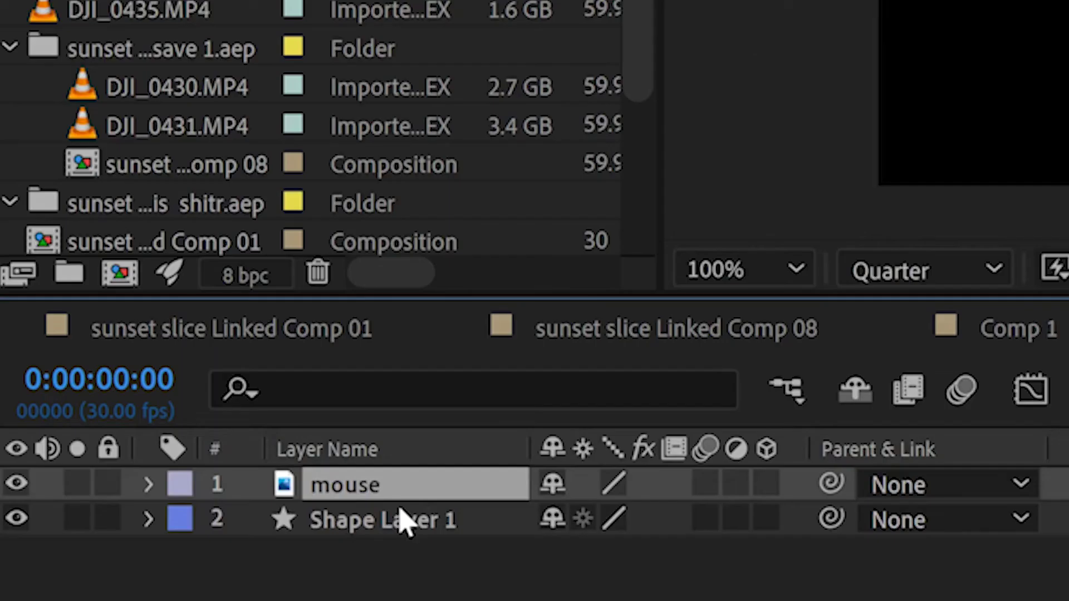
pyautogui.keyDown('shift'); pyautogui.click(142, 518); pyautogui.keyUp('shift')
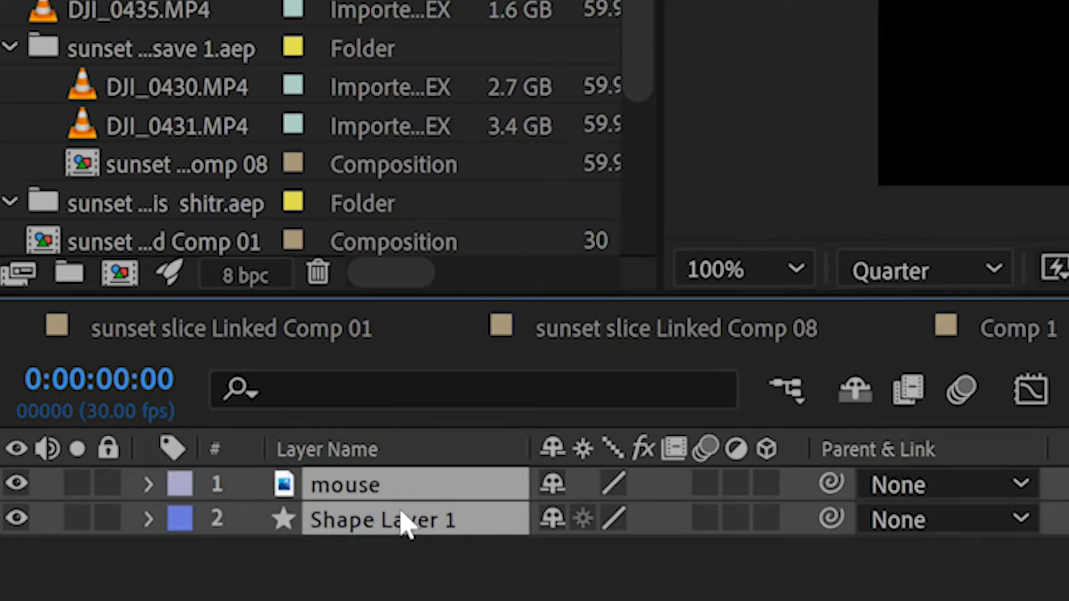
pyautogui.rightClick(407, 523)
pyautogui.click(579, 291)
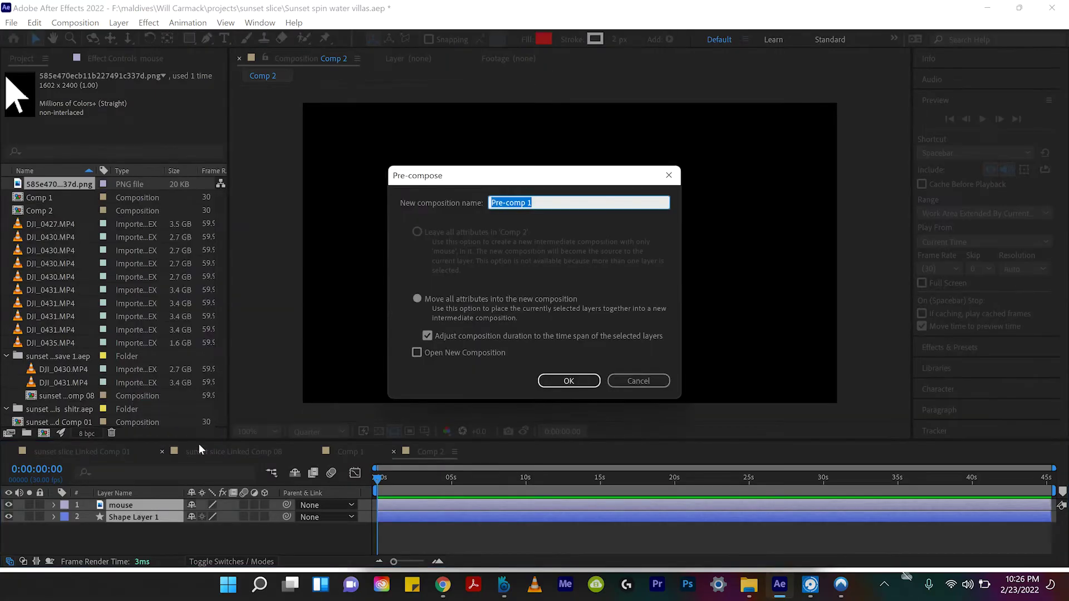
pyautogui.write('mouse button')
pyautogui.press('Return')
pyautogui.click(449, 515)
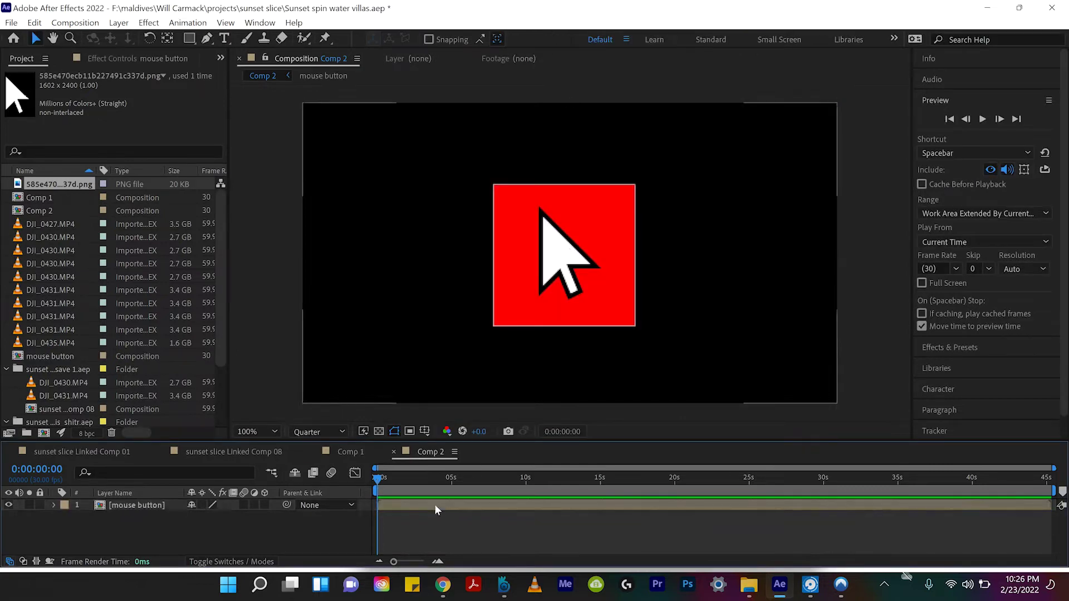
# Find the bevel effects, apply Bevel Edges to the mouse button layer and set its edge thickness to 0.06.
pyautogui.doubleClick(434, 503)
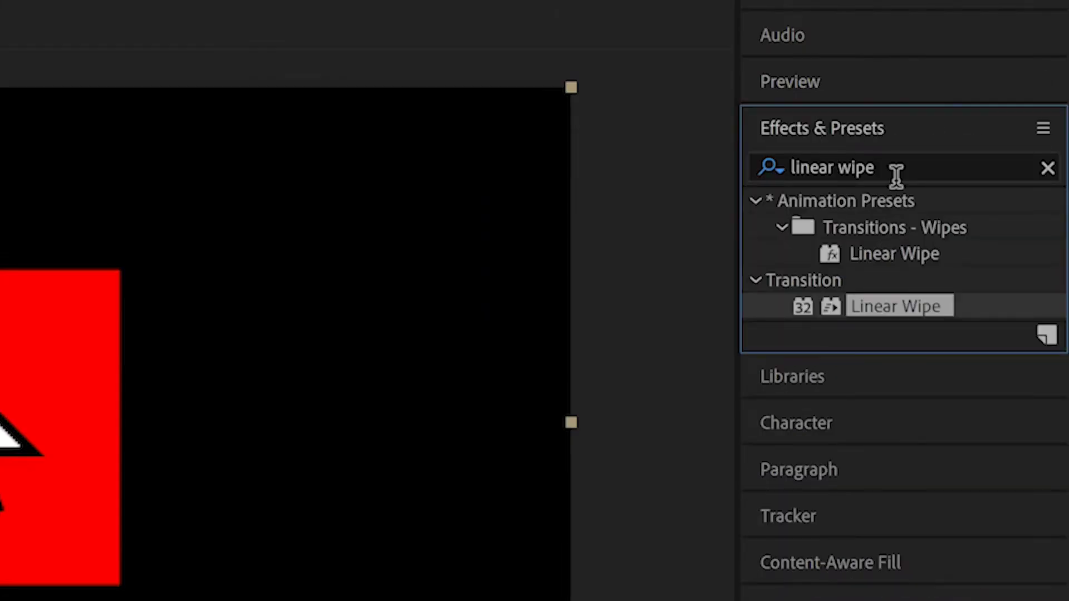
pyautogui.click(896, 176)
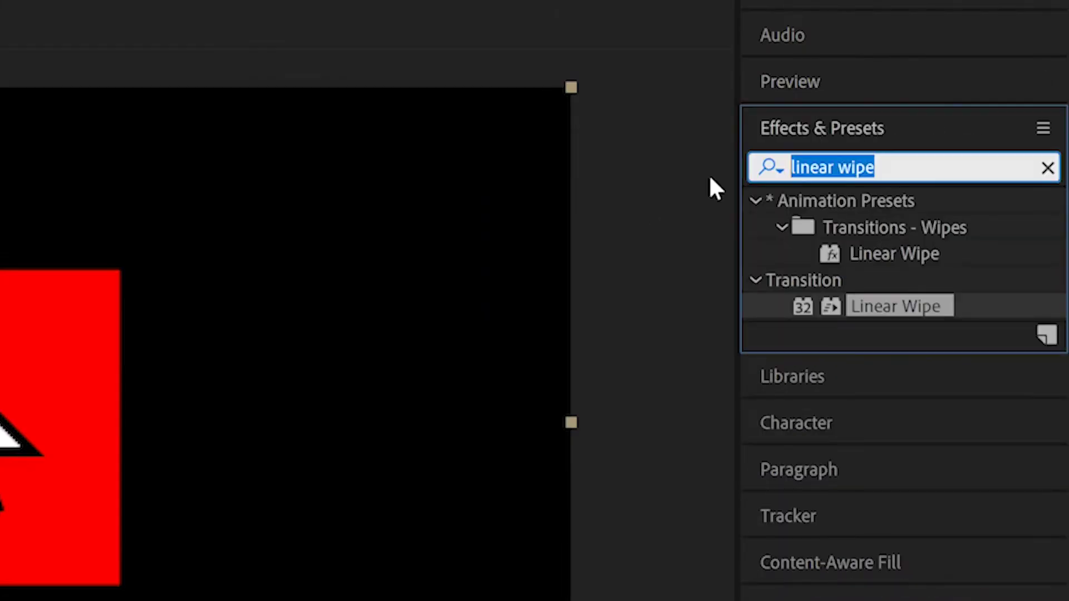
pyautogui.write('bevel')
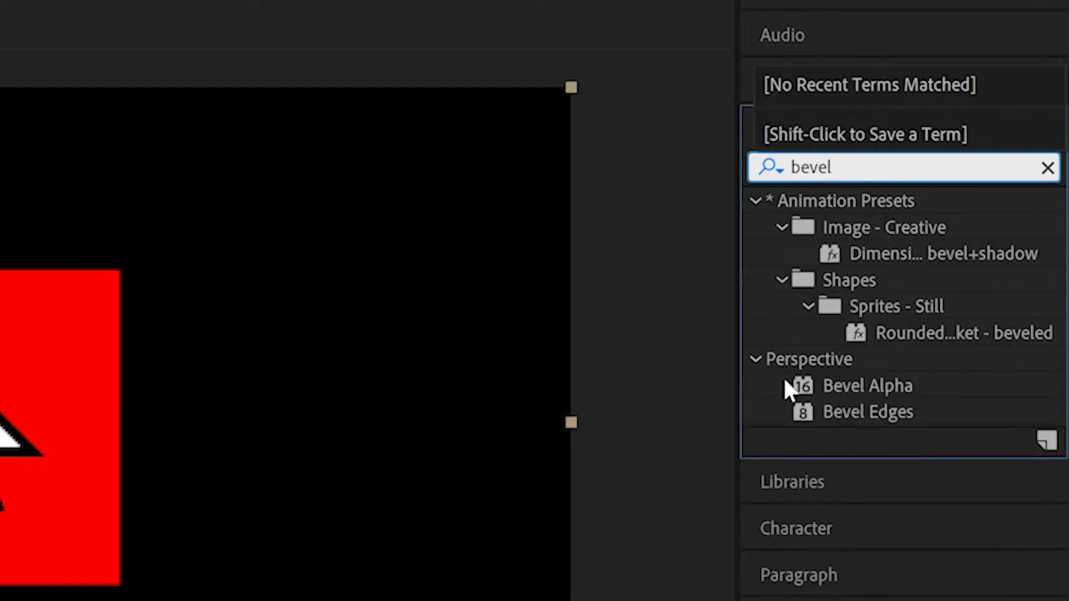
pyautogui.click(870, 410)
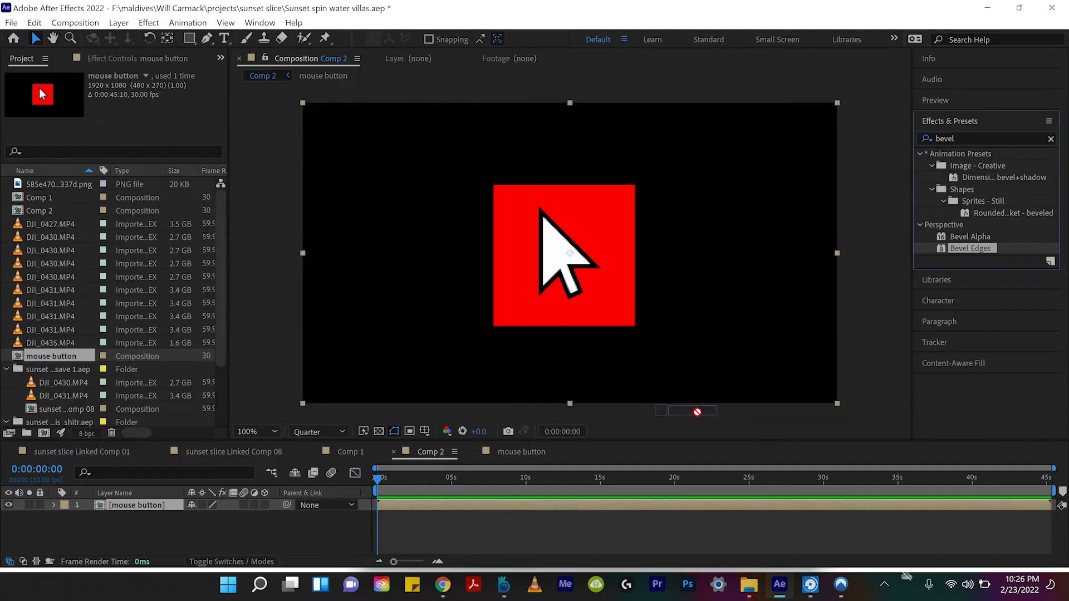
pyautogui.moveTo(697, 412); pyautogui.dragTo(494, 500)
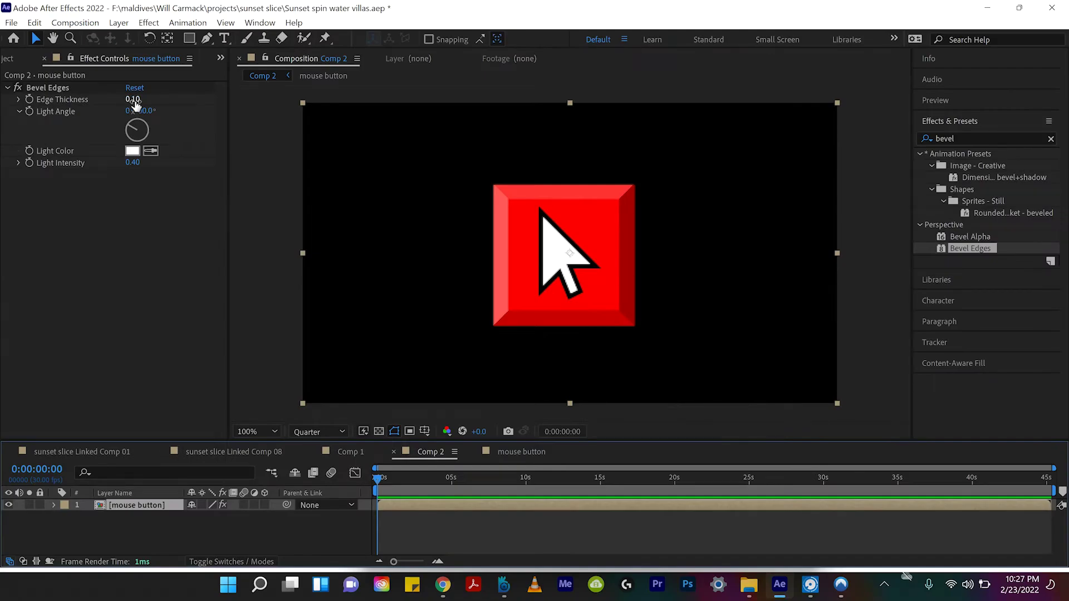
pyautogui.moveTo(130, 103); pyautogui.dragTo(148, 129)
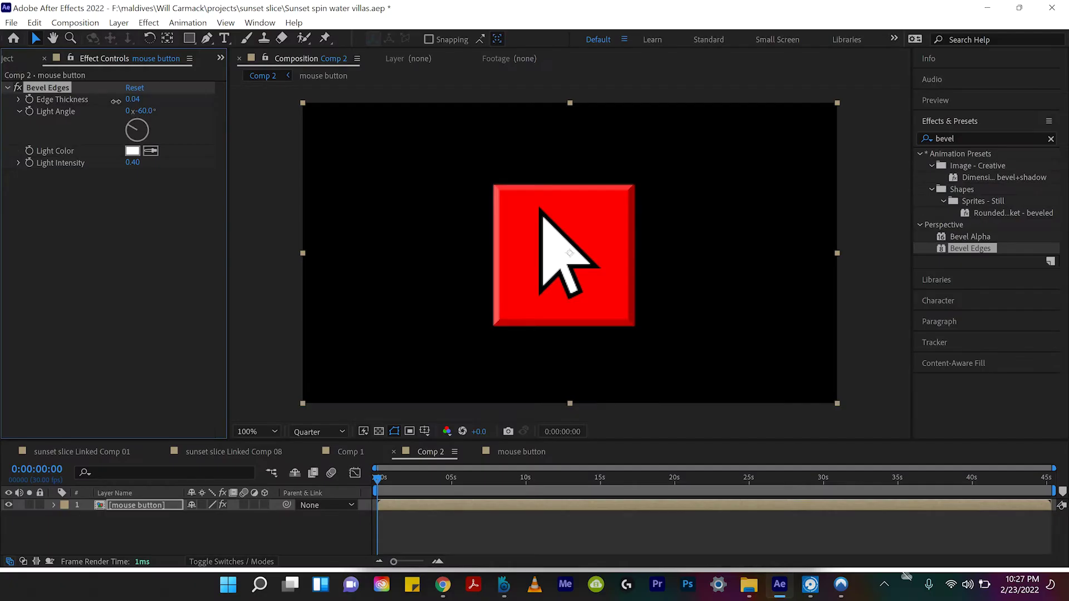
pyautogui.moveTo(114, 101); pyautogui.dragTo(133, 106)
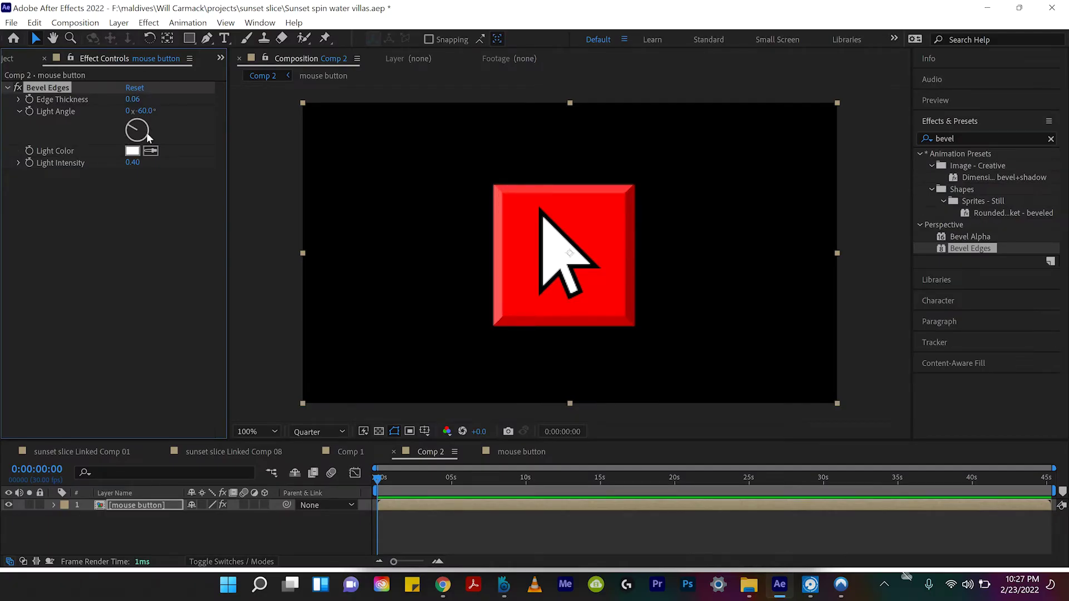
# Set the mouse button layer's scale to 53%.
pyautogui.press('s')
pyautogui.moveTo(215, 517); pyautogui.dragTo(107, 512)
# Duplicate the mouse button layer twice and spread the copies to either side of the original button.
pyautogui.click(114, 506)
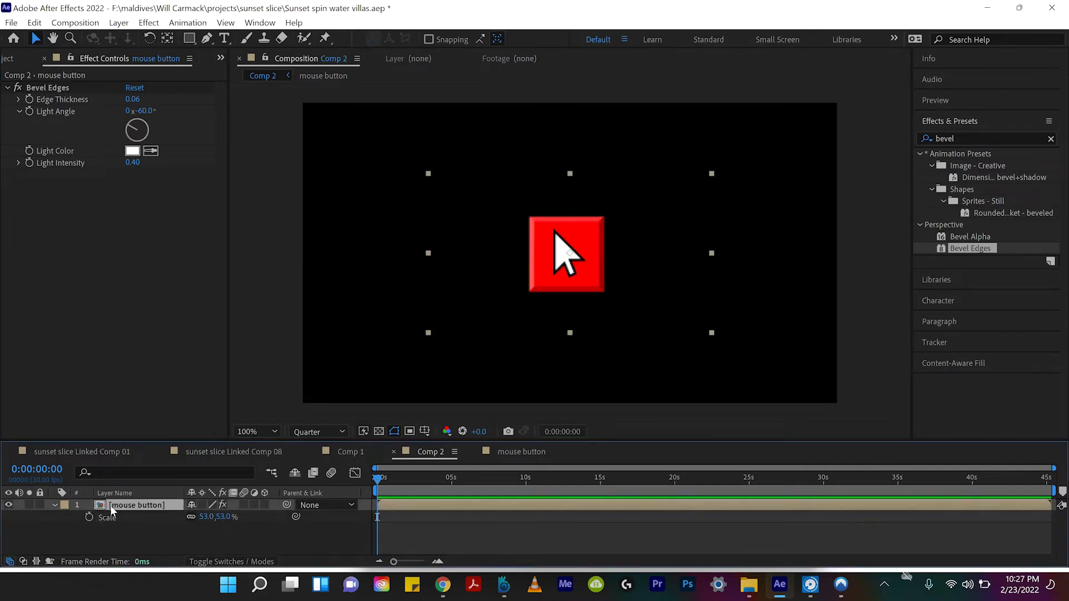
pyautogui.hotkey('ctrl', 'd')
pyautogui.hotkey('ctrl', 'd')
pyautogui.moveTo(585, 277); pyautogui.dragTo(684, 201)
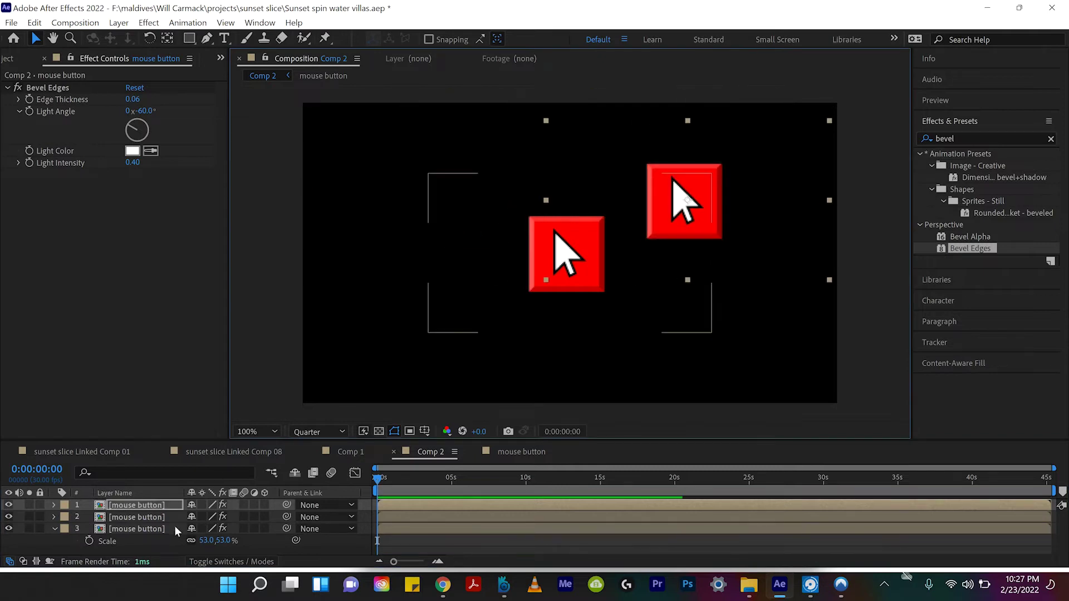
pyautogui.click(162, 529)
pyautogui.click(468, 329)
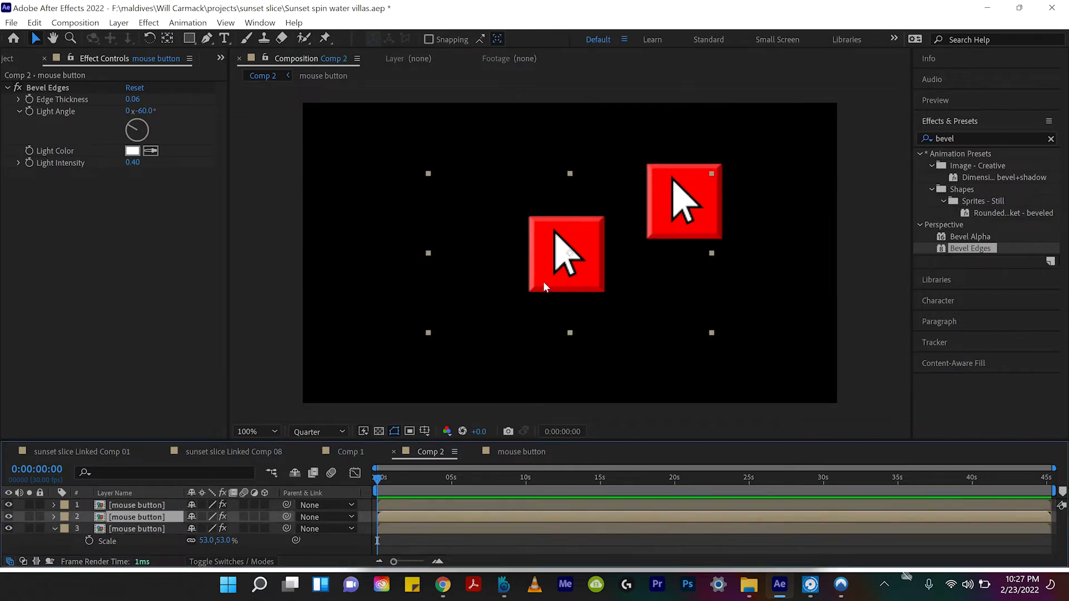
pyautogui.moveTo(545, 286); pyautogui.dragTo(415, 240)
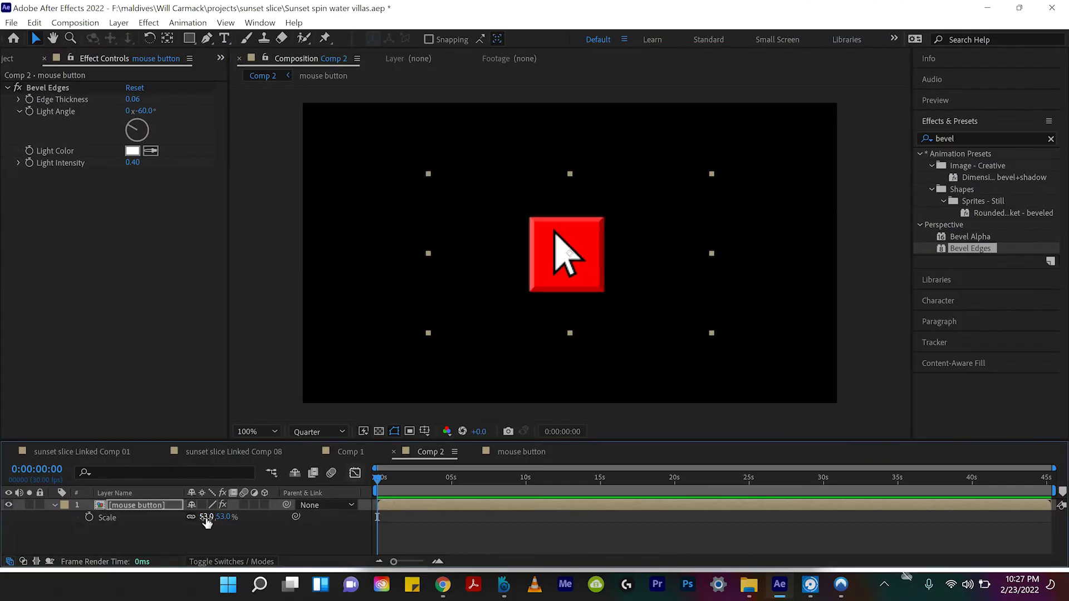
# Set the scale of the single mouse button layer to 70%.
pyautogui.moveTo(210, 519); pyautogui.dragTo(218, 519)
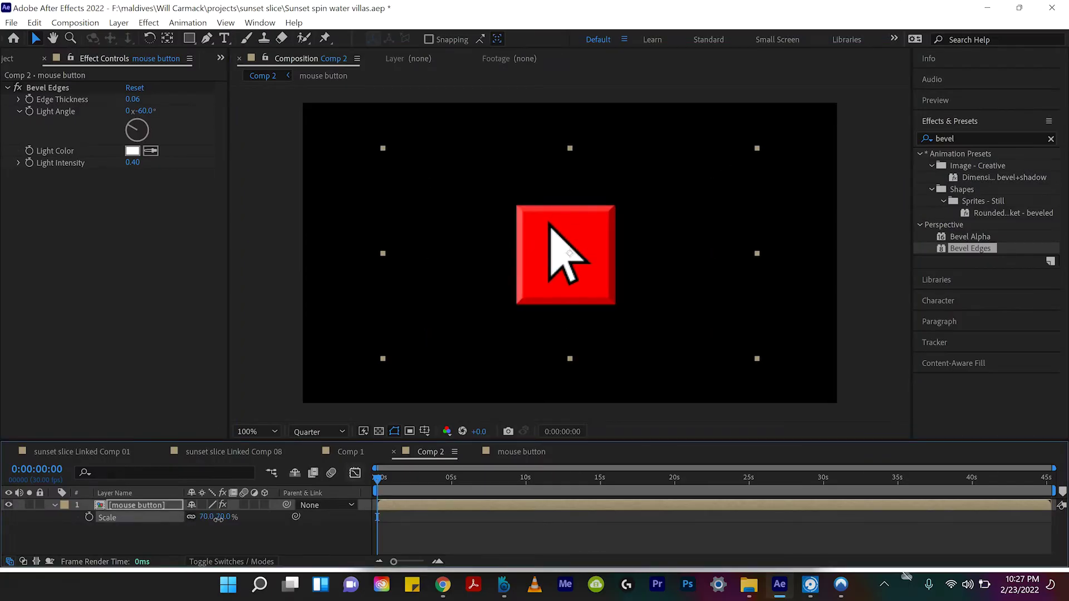
pyautogui.click(588, 544)
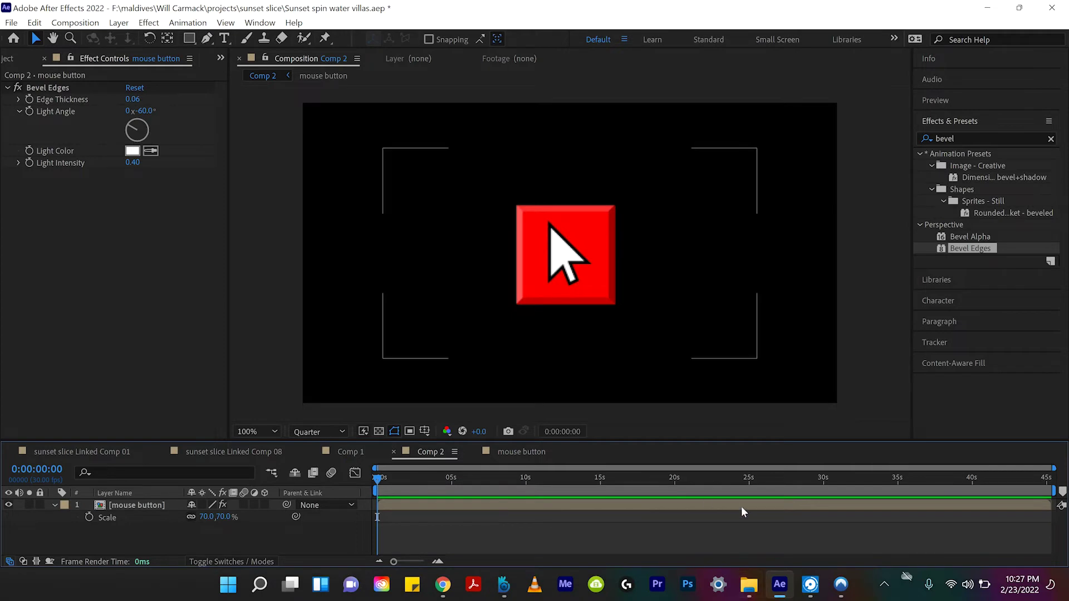
# Add the cursor PNG from File Explorer above the mouse button layer and scale it to 5%.
pyautogui.click(749, 582)
pyautogui.moveTo(572, 247); pyautogui.dragTo(146, 502)
pyautogui.press('s')
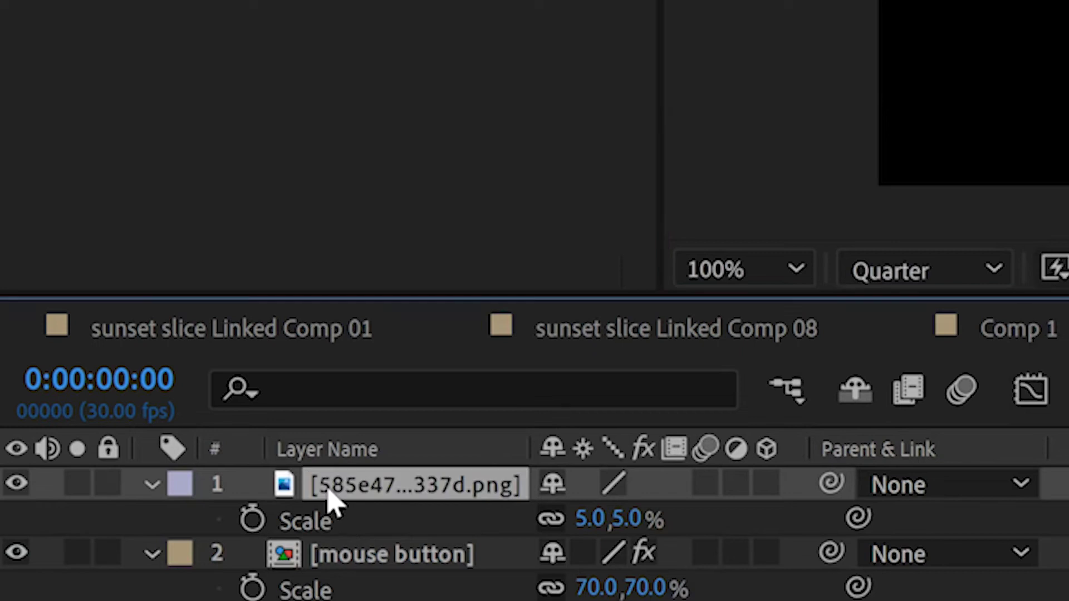
# Keyframe the small cursor's position from off-screen at about 2080, 86 to the button's lower-right corner at about 2 seconds.
pyautogui.press('p')
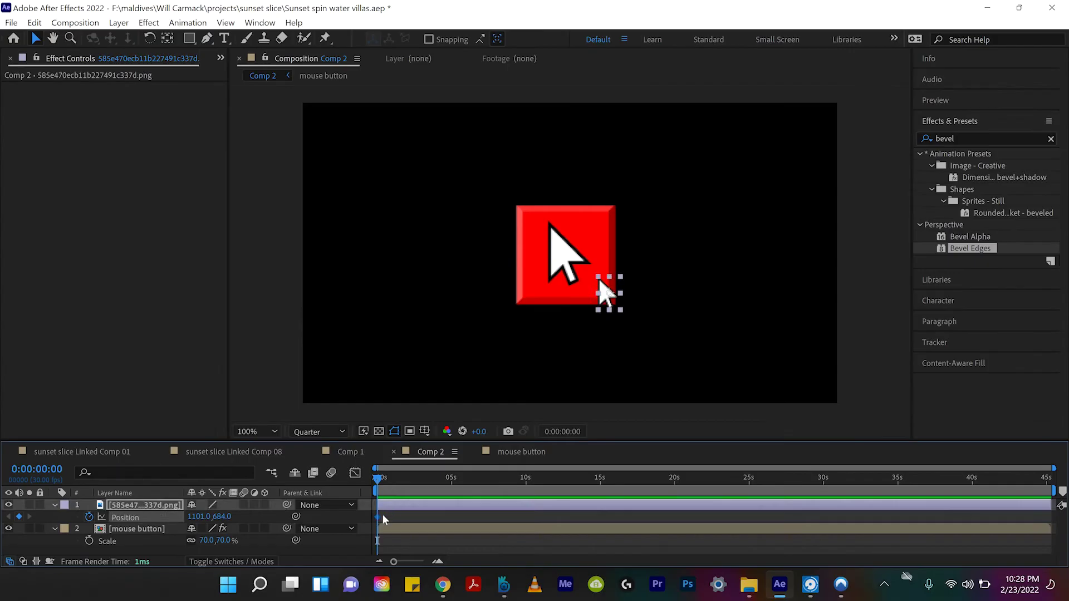
pyautogui.click(382, 514)
pyautogui.click(390, 516)
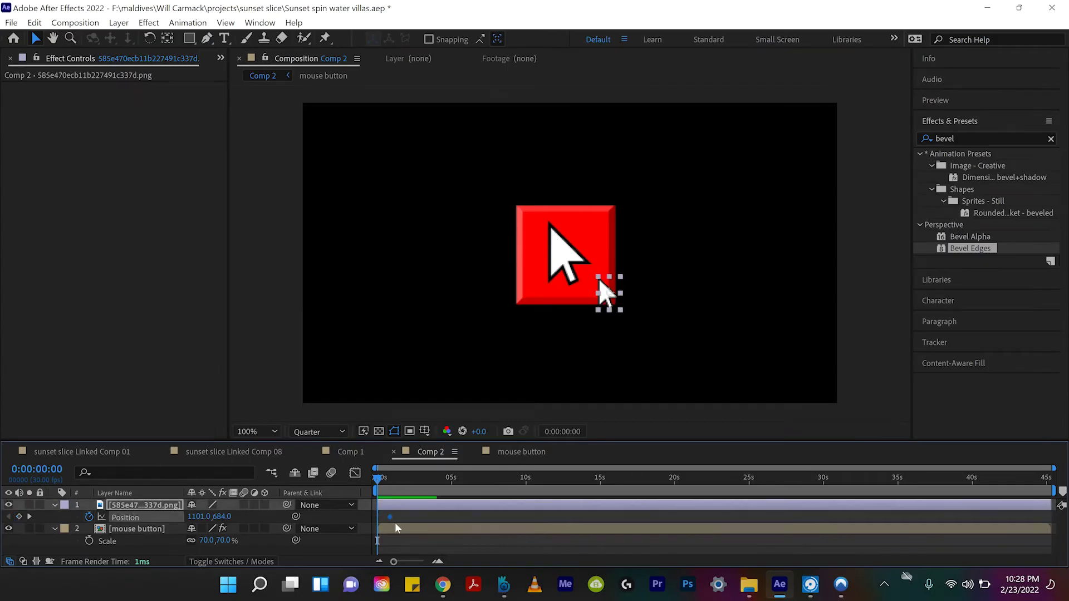
pyautogui.moveTo(390, 517); pyautogui.dragTo(406, 516)
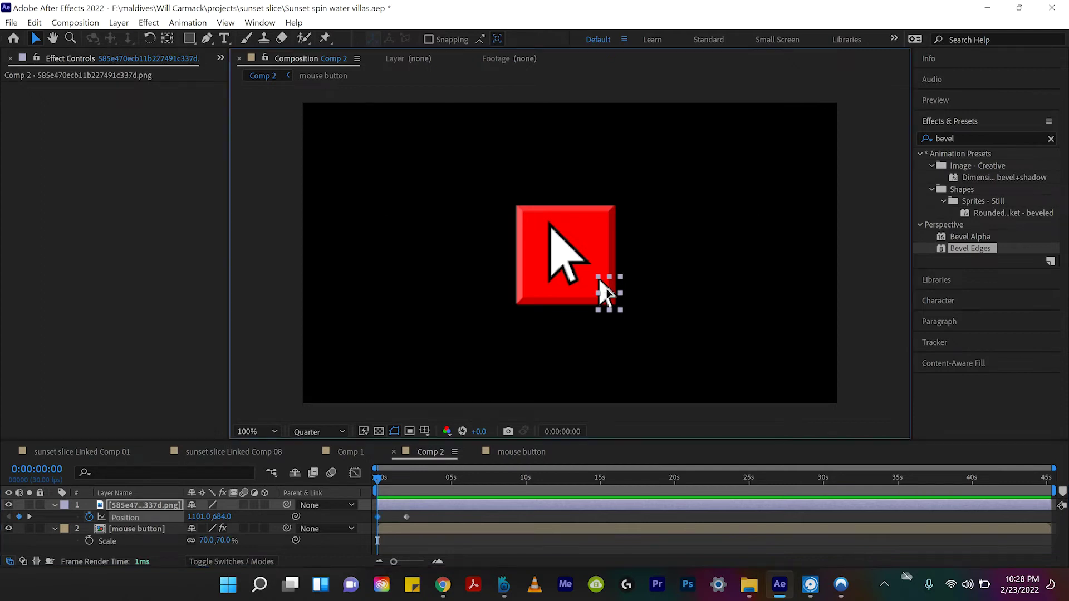
pyautogui.moveTo(607, 293); pyautogui.dragTo(648, 264)
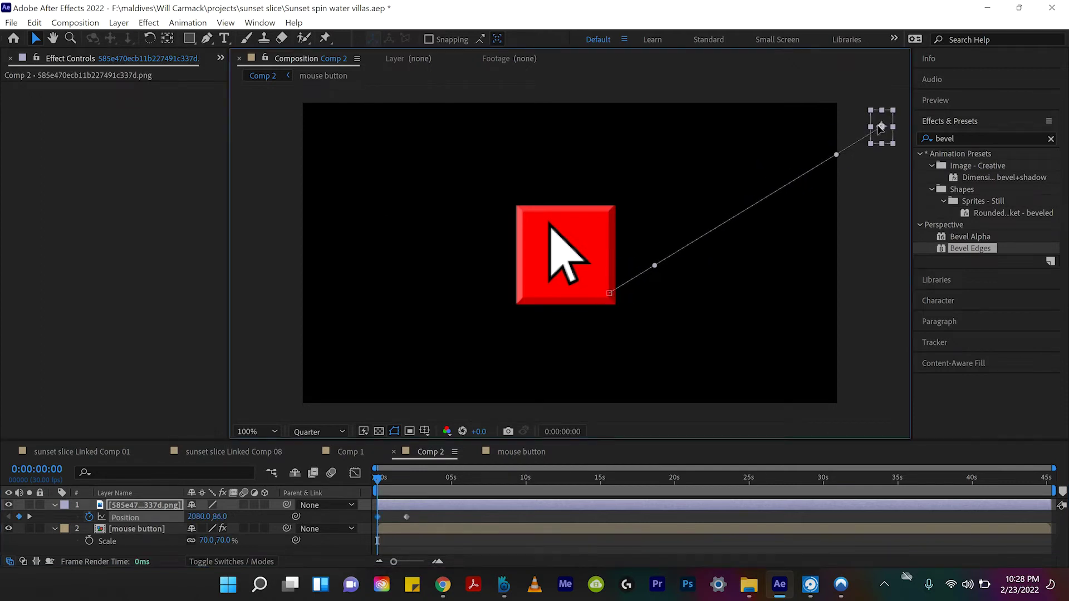
# Preview the cursor animation and shift its ending position keyframe earlier to about 1 second.
pyautogui.press('space')
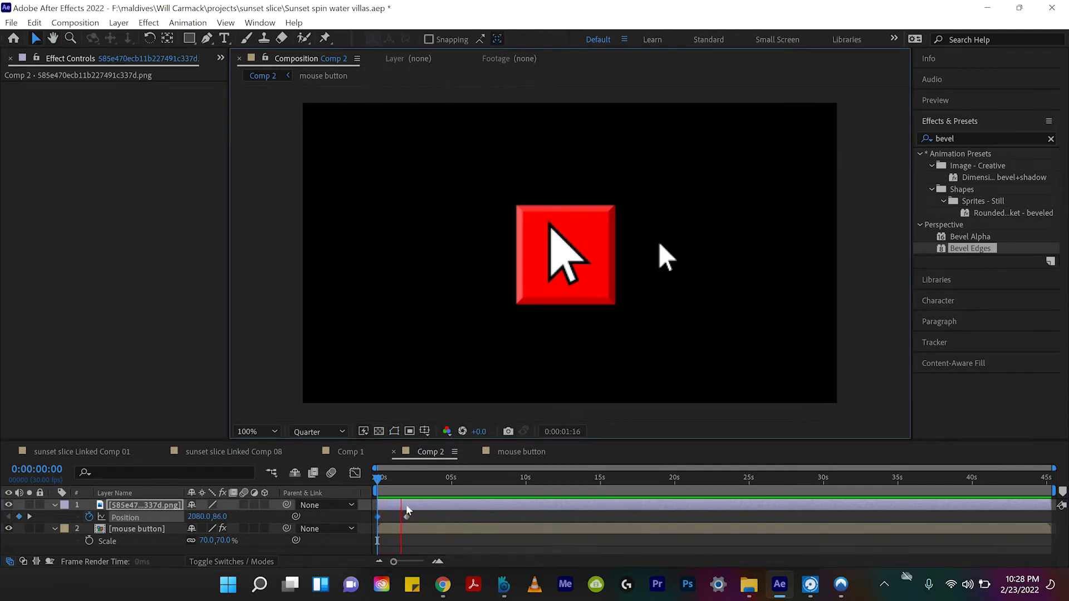
pyautogui.press('space')
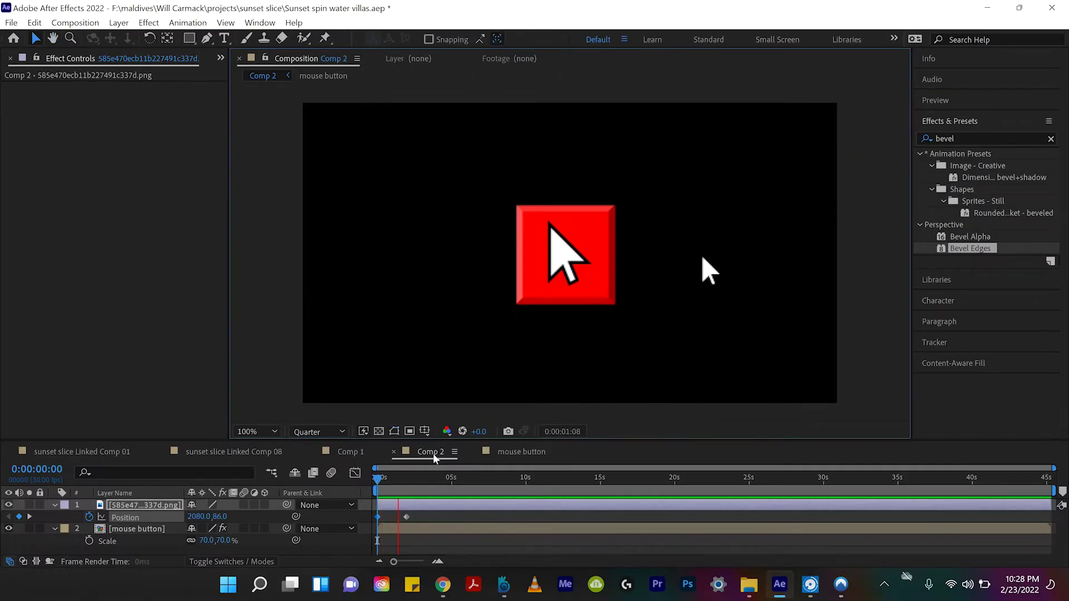
pyautogui.click(410, 519)
pyautogui.moveTo(409, 519); pyautogui.dragTo(401, 520)
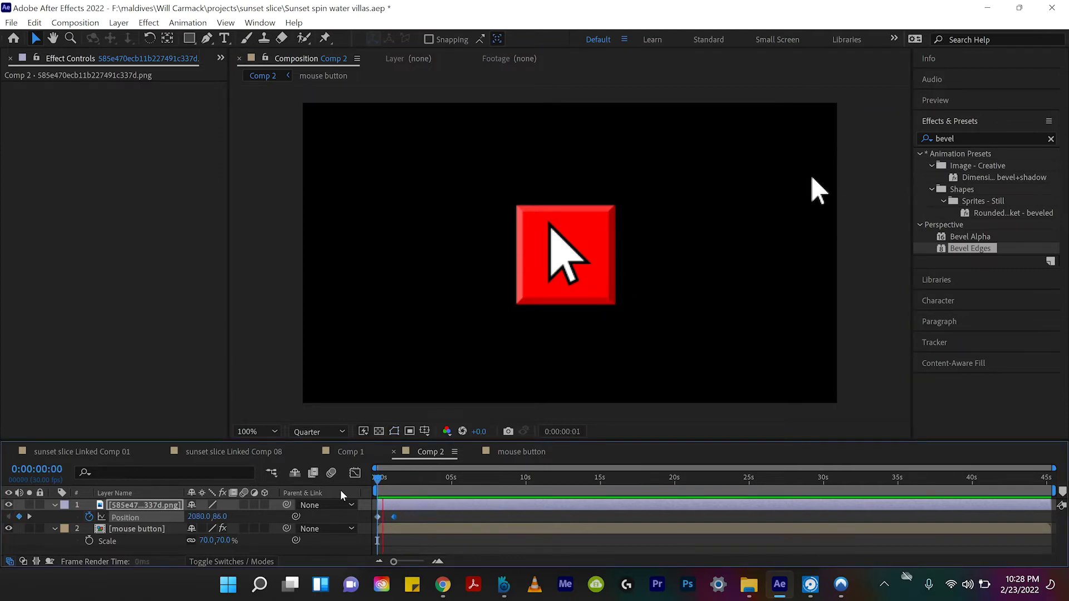
# Shift the cursor's ending position keyframe slightly earlier and keyframe the mouse button's scale from 70% to 67% and back to 70% at 0:00:01:17.
pyautogui.moveTo(378, 519); pyautogui.dragTo(377, 518)
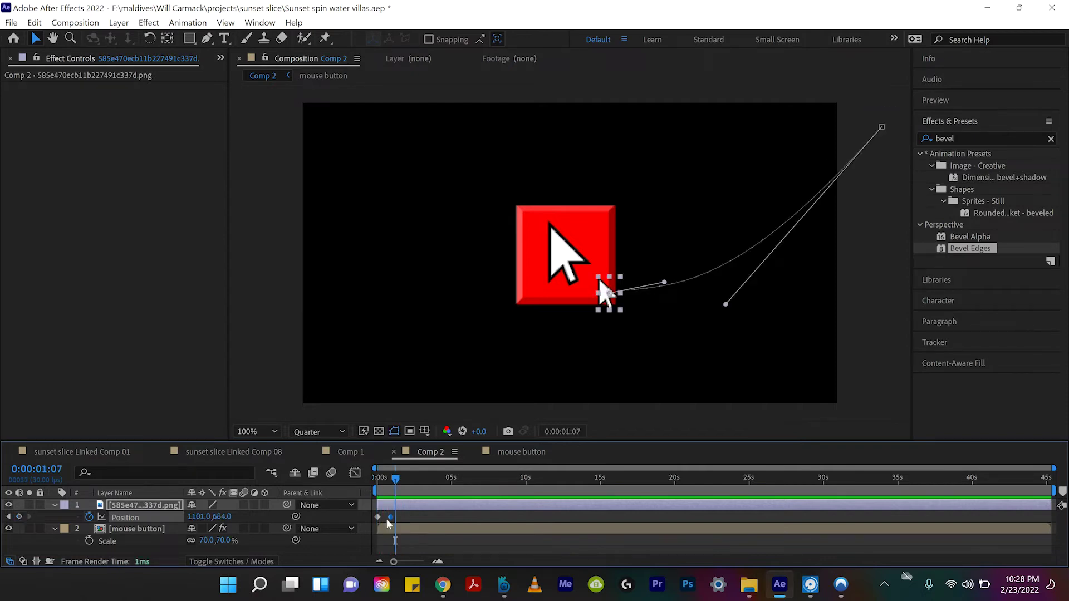
pyautogui.click(123, 530)
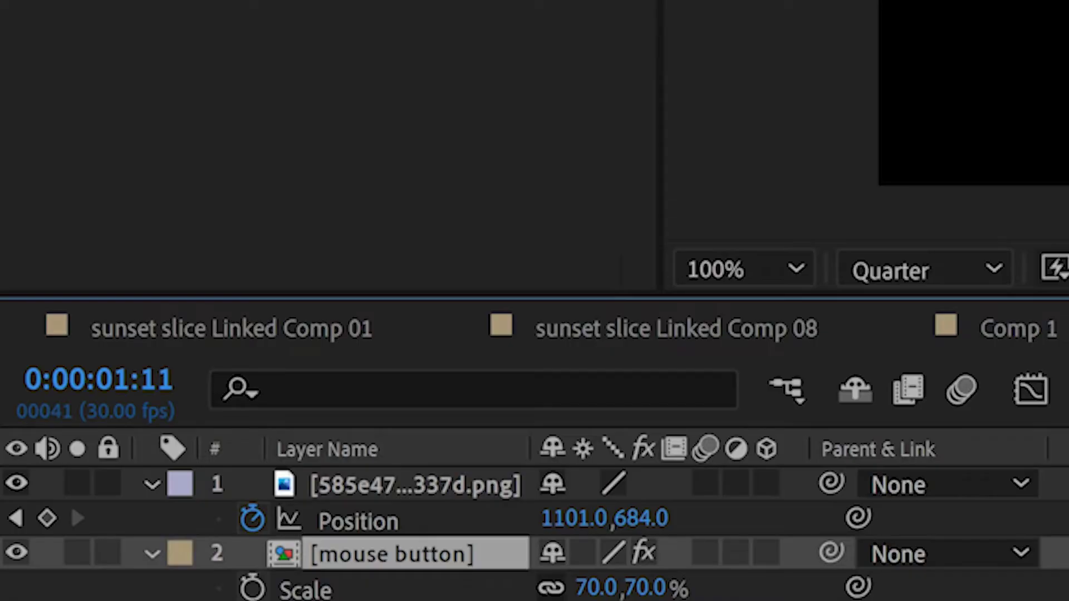
pyautogui.click(89, 541)
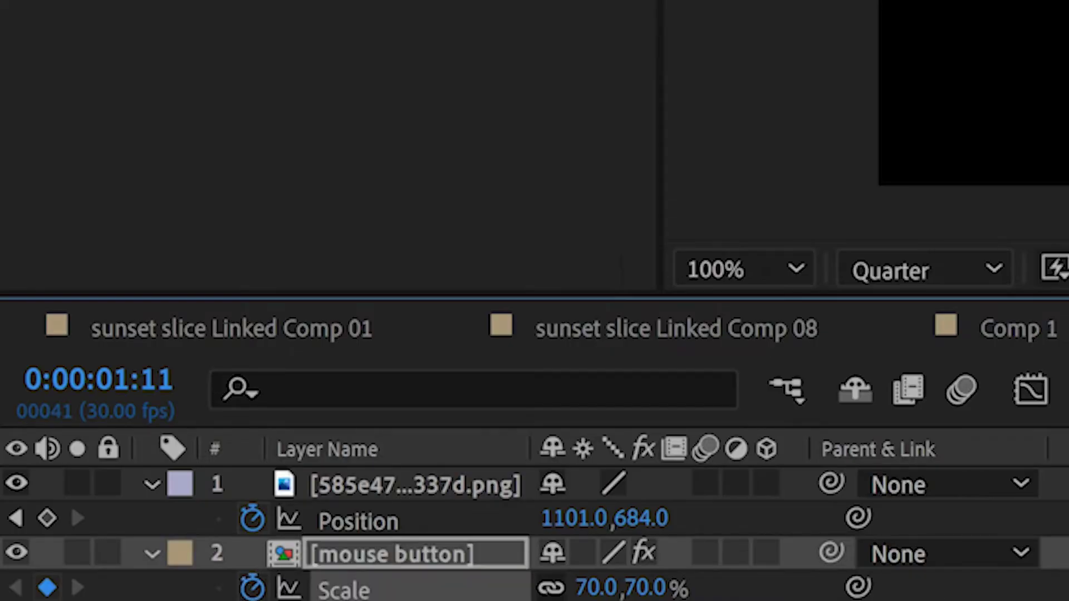
pyautogui.press('pagedown')
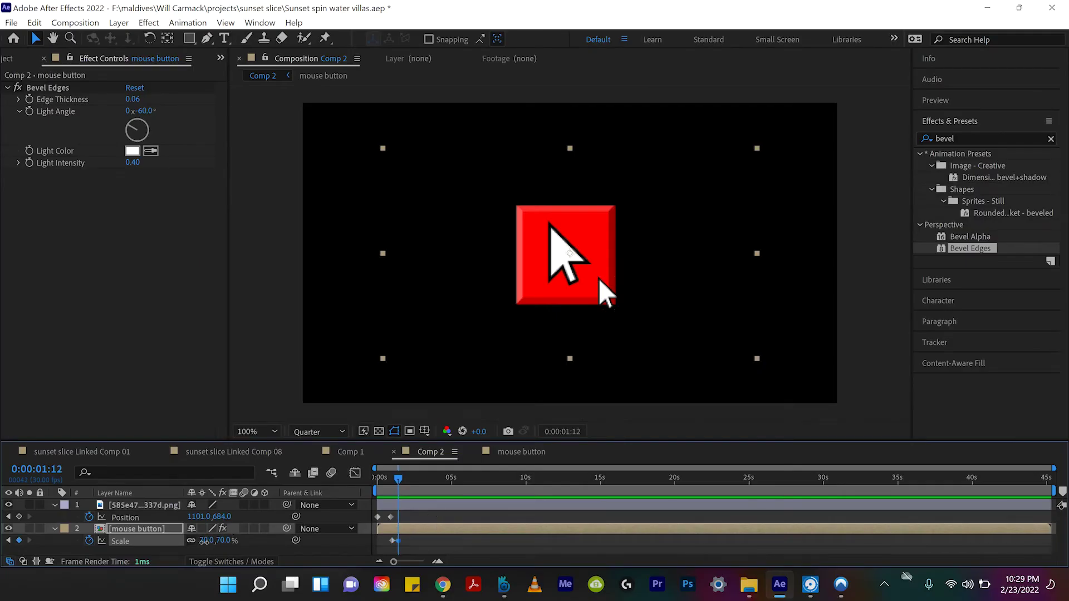
pyautogui.moveTo(204, 542); pyautogui.dragTo(202, 541)
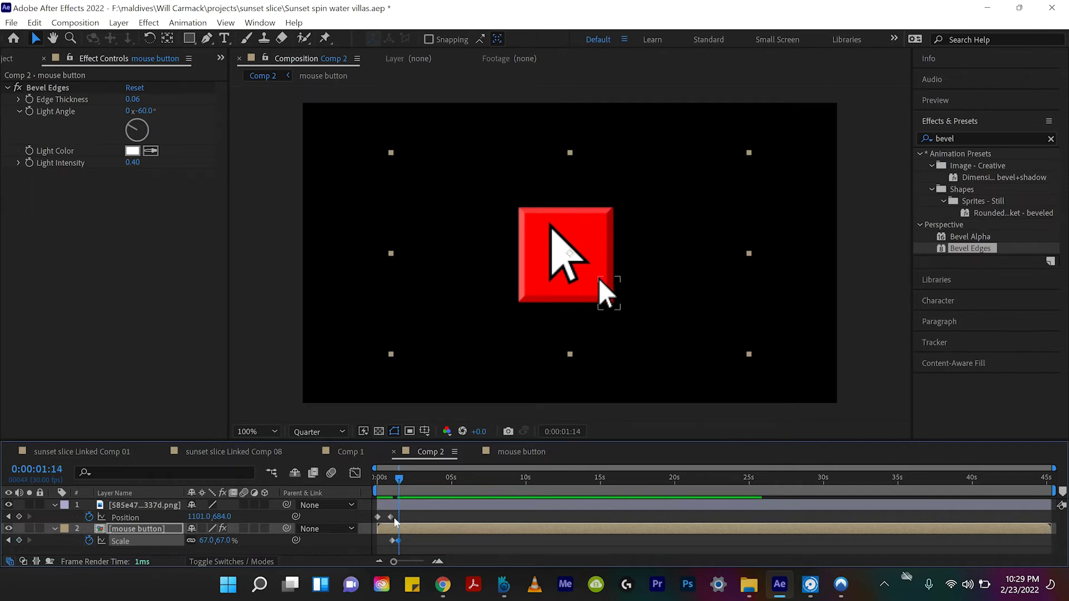
pyautogui.click(205, 541)
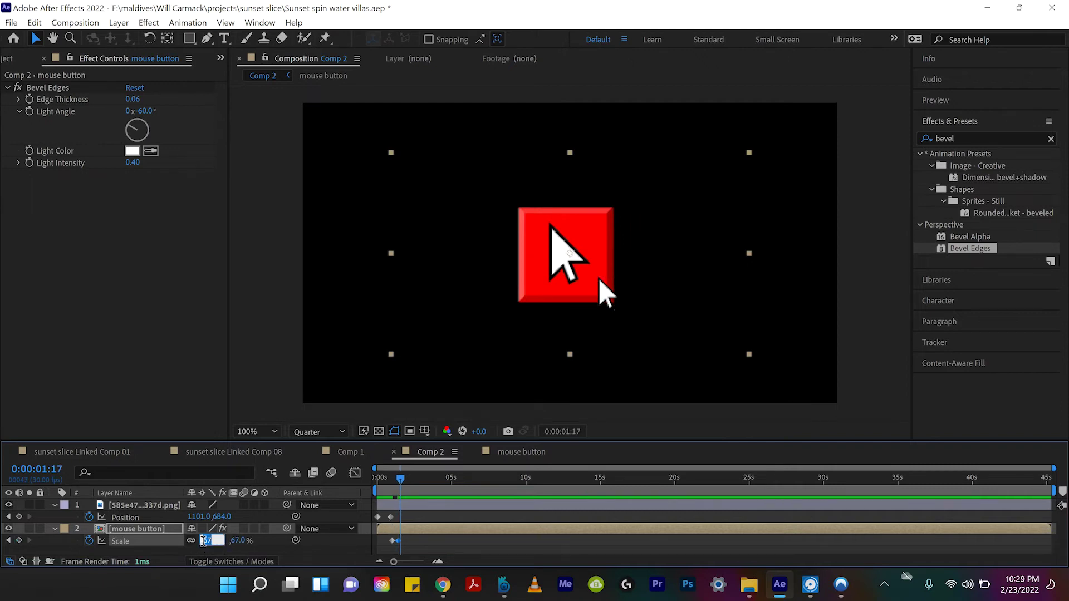
pyautogui.write('70')
pyautogui.press('Return')
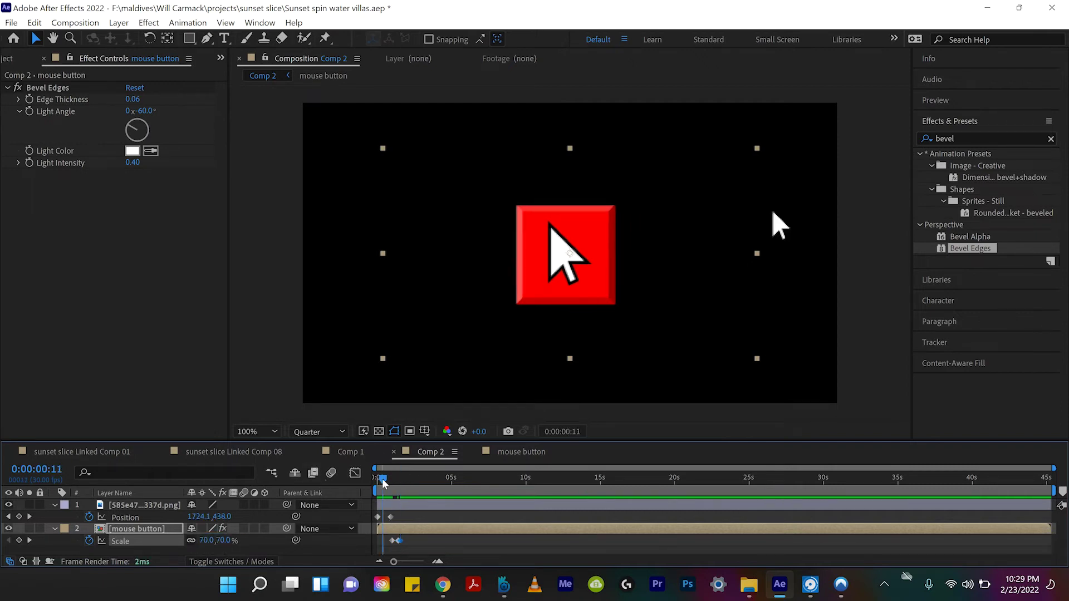
# Tighten the mouse button's scale keyframes and start them right after the cursor's ending position keyframe, at about 0:00:00:27.
pyautogui.moveTo(382, 480); pyautogui.dragTo(386, 480)
pyautogui.press('=')
pyautogui.press('=')
pyautogui.press('=')
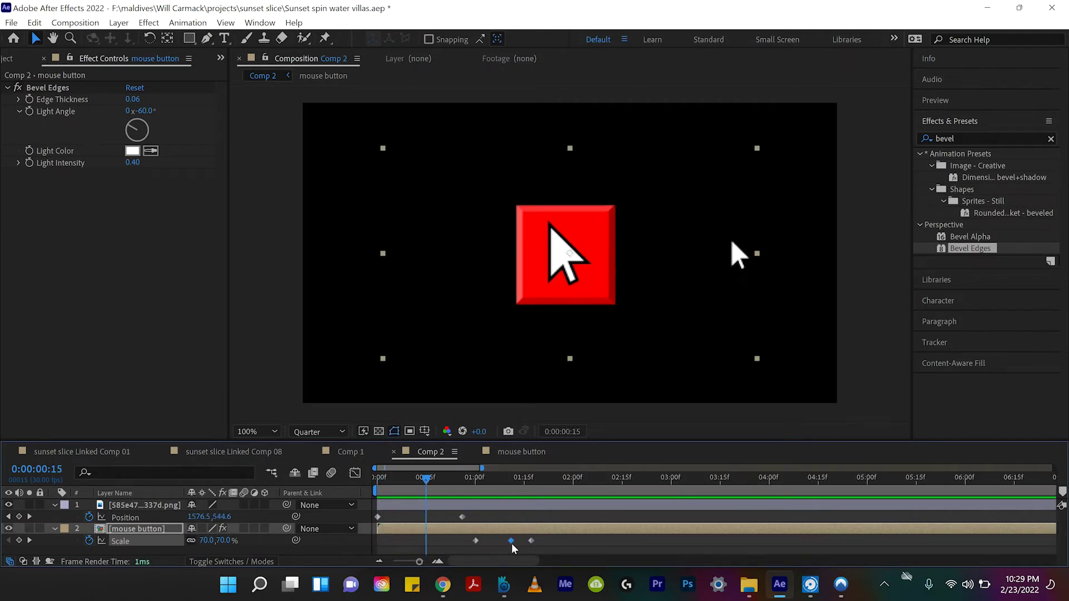
pyautogui.moveTo(527, 548); pyautogui.dragTo(480, 540)
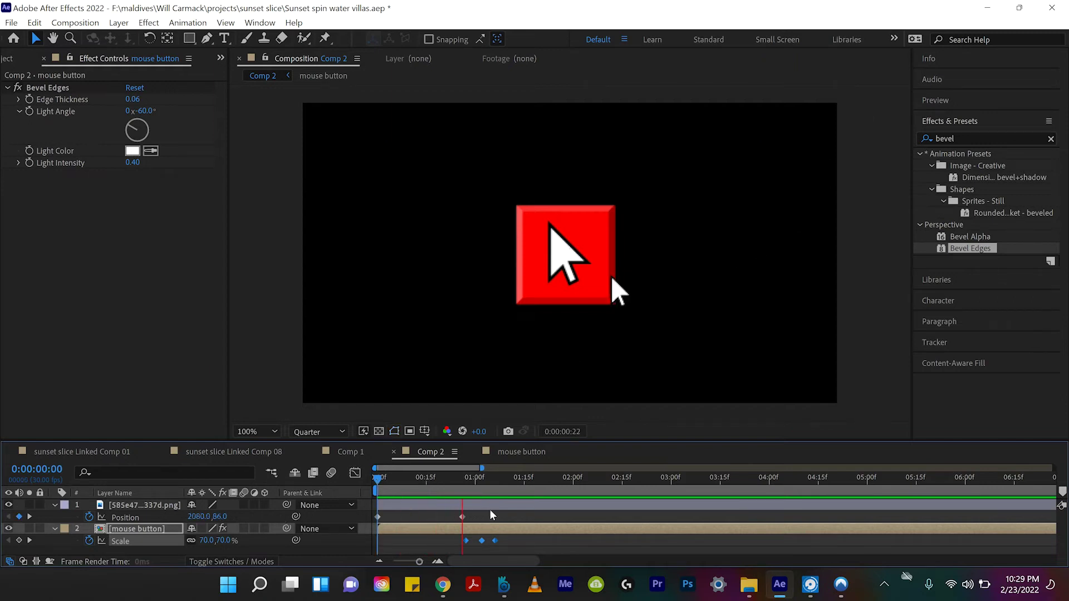
# Shift the cursor's ending position keyframe and the button's scale keyframes earlier to about 0:00:00:11 and preview the click animation.
pyautogui.hotkey('ctrl', 'z')
pyautogui.click(424, 540)
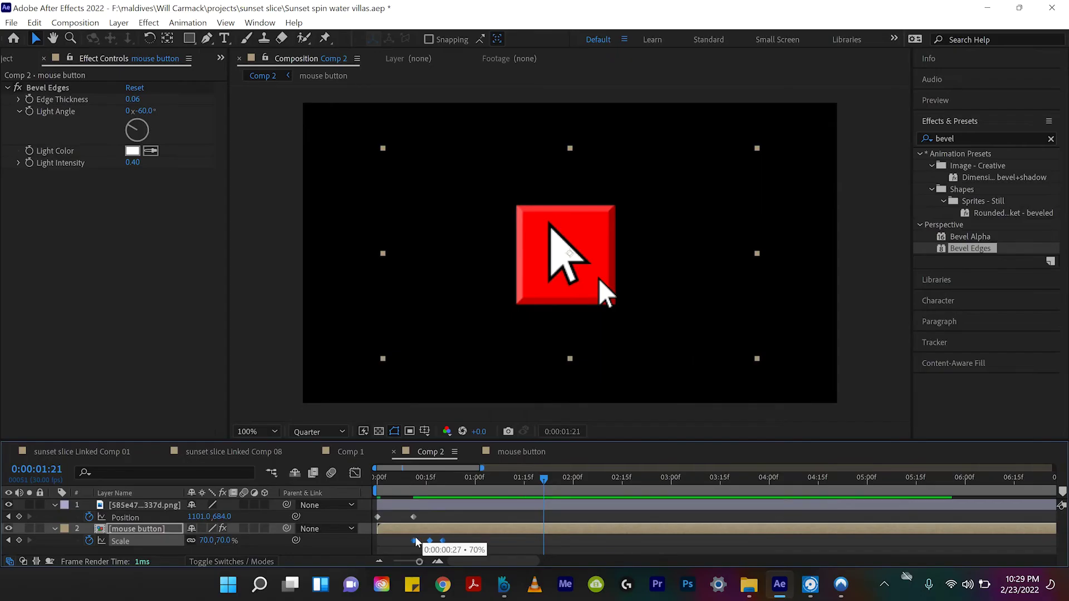
pyautogui.press('space')
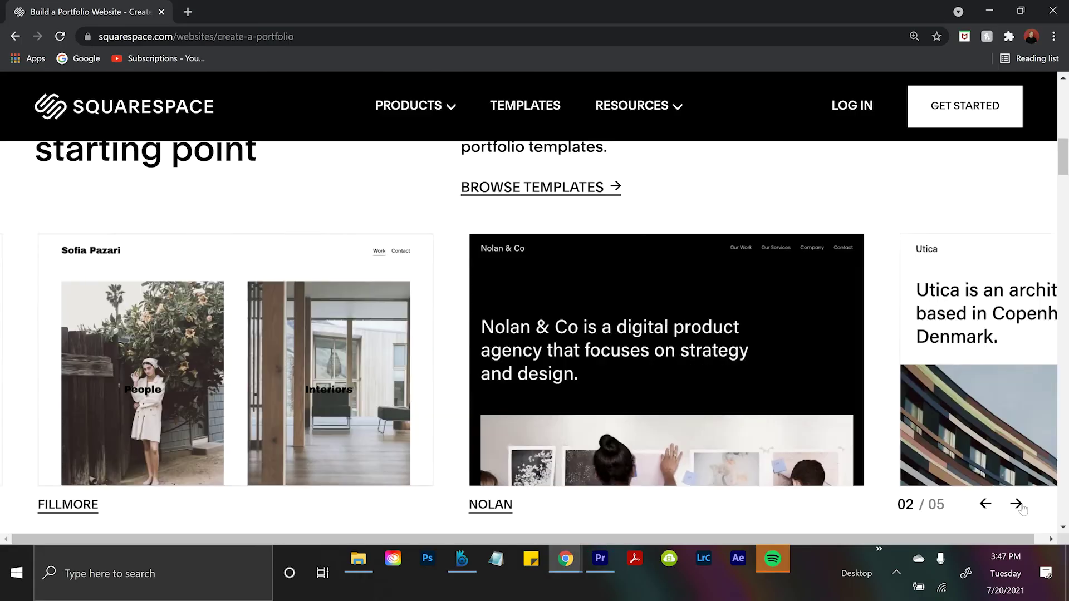
# Browse the portfolio templates on the Squarespace website and examine the recipe posts in the Stanton demo.
pyautogui.click(1019, 505)
pyautogui.click(1019, 505)
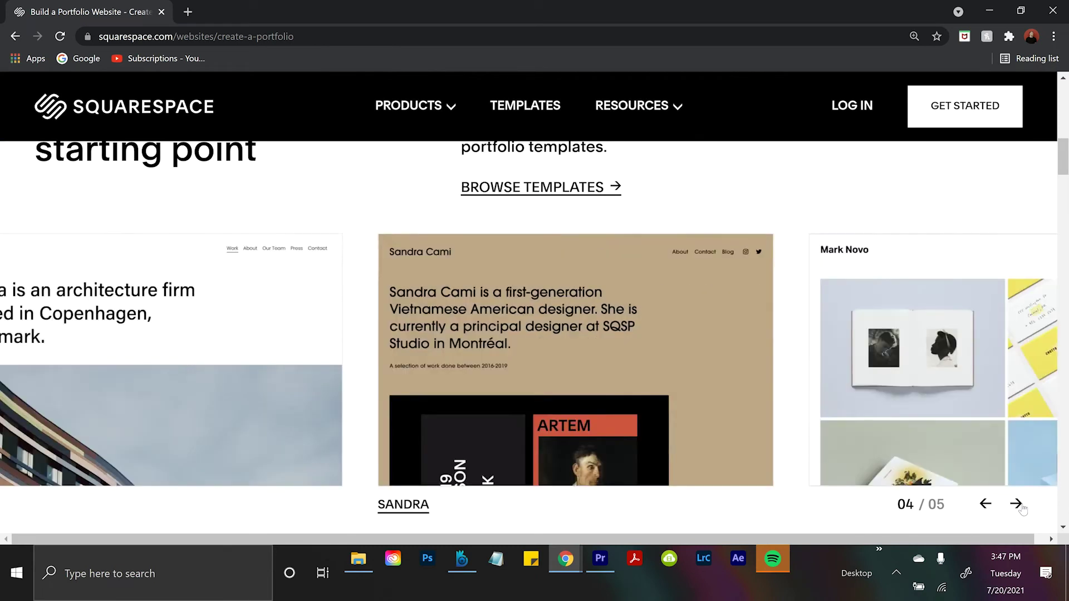
pyautogui.moveTo(1022, 510); pyautogui.dragTo(569, 499)
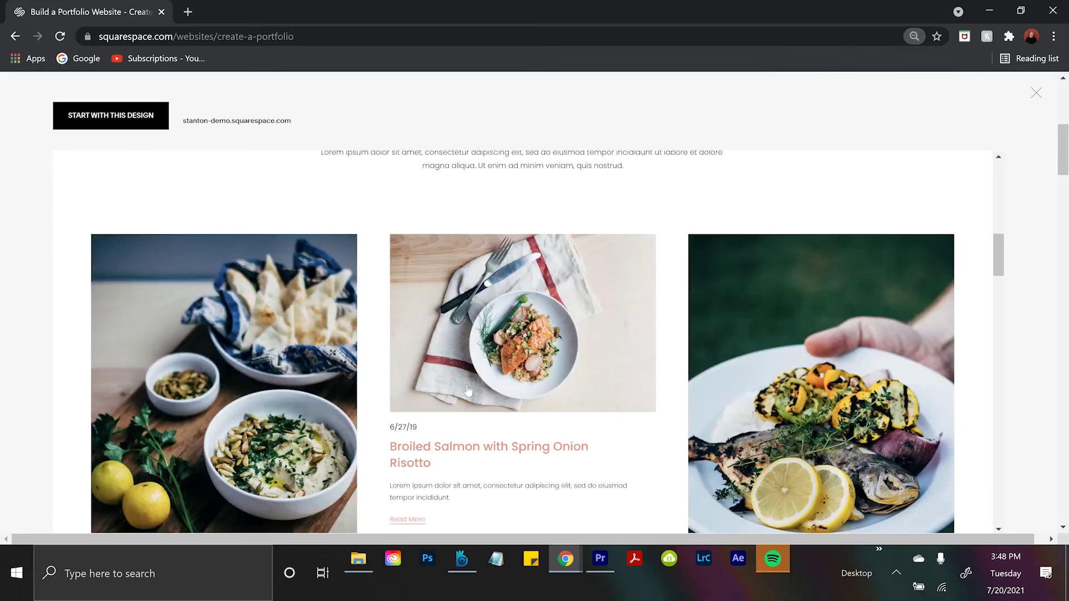
pyautogui.scroll(3, 468, 390)
pyautogui.scroll(-3, 469, 390)
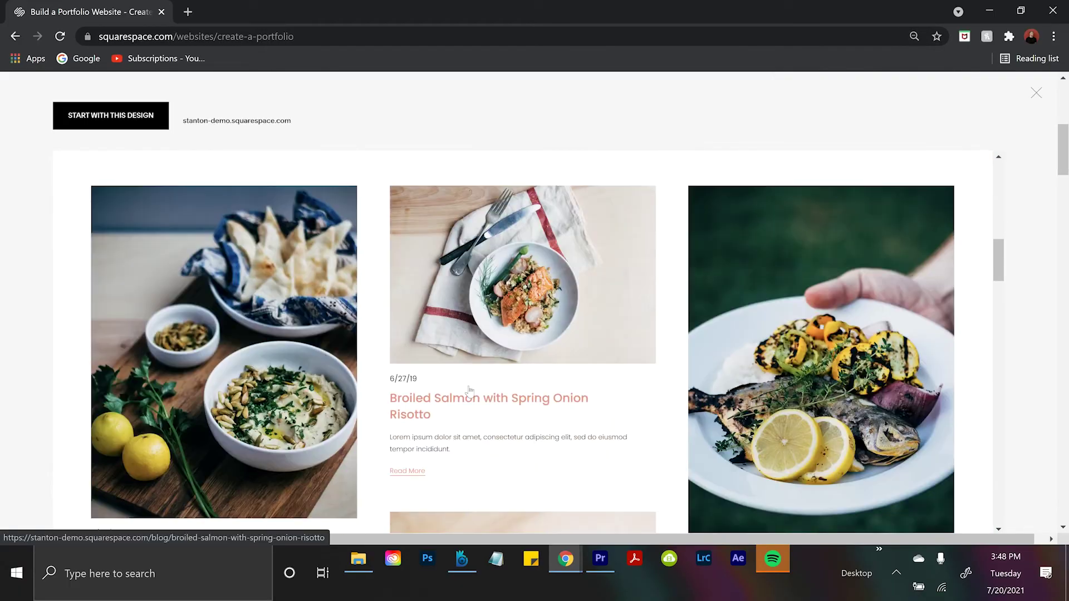
pyautogui.scroll(-5, 469, 391)
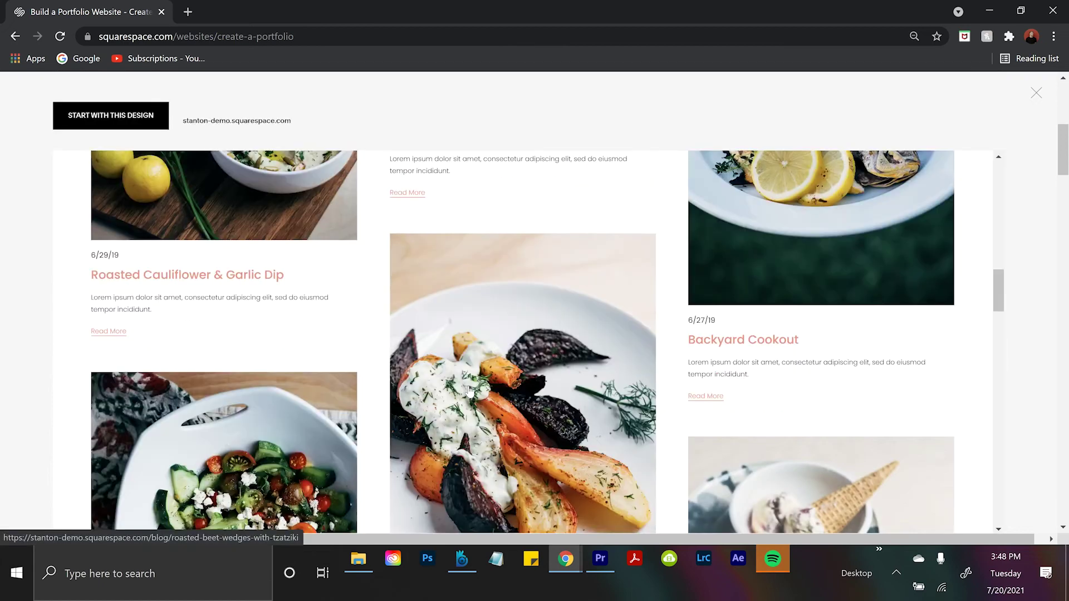
pyautogui.scroll(-12, 469, 391)
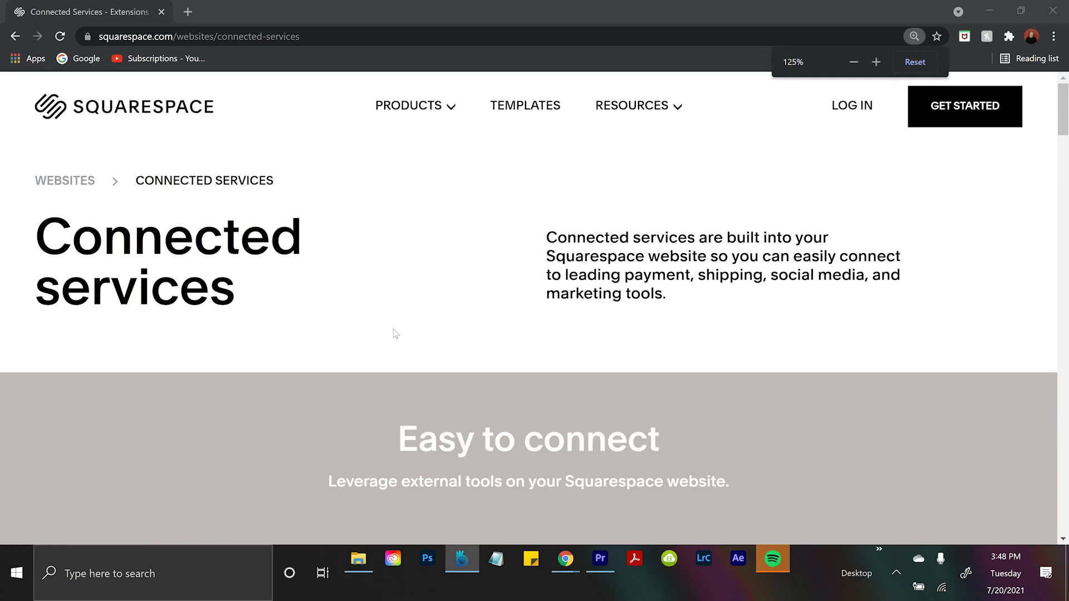
# Examine the Squarespace Connected Services page, including its music and video and its commerce and business connections sections.
pyautogui.hotkey('ctrl', '-')
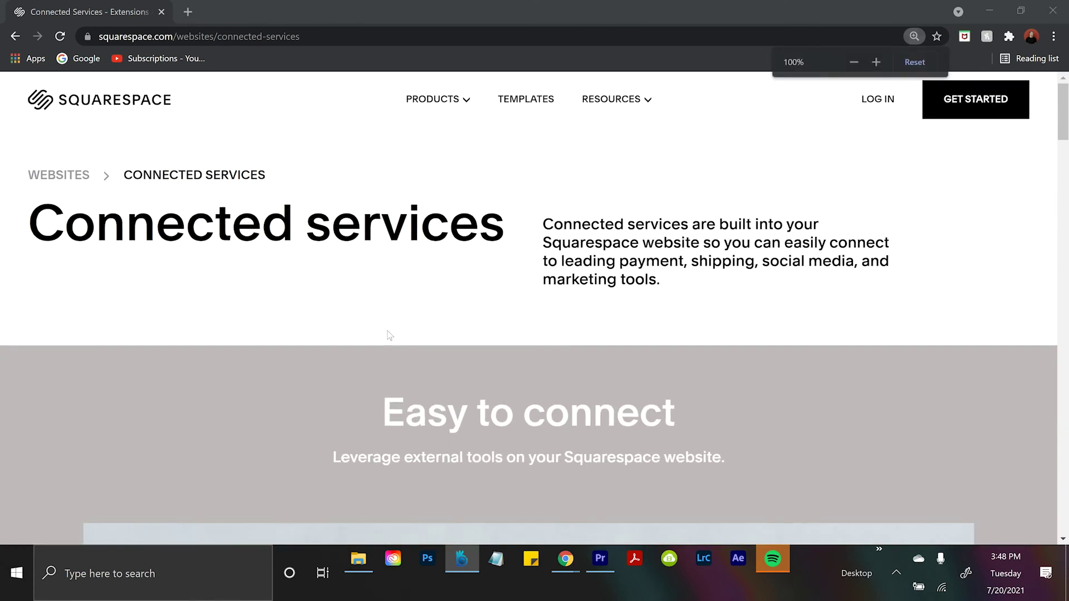
pyautogui.hotkey('ctrl', '-')
pyautogui.hotkey('ctrl', '+')
pyautogui.hotkey('ctrl', '+')
pyautogui.hotkey('ctrl', '+')
pyautogui.hotkey('ctrl', '+')
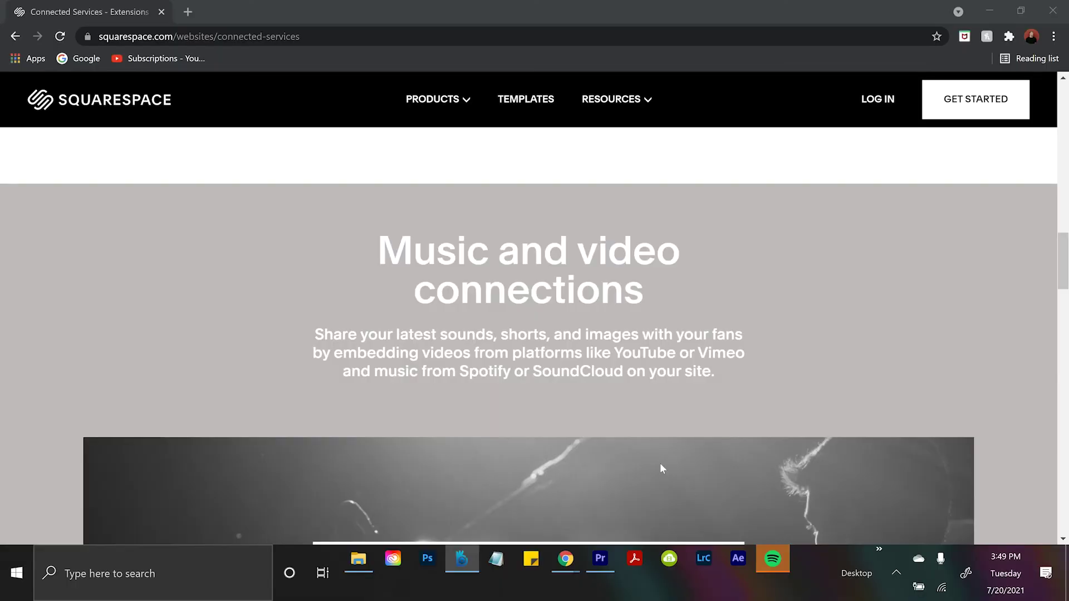
pyautogui.scroll(-5, 660, 463)
pyautogui.hotkey('ctrl', '-')
pyautogui.hotkey('ctrl', '-')
pyautogui.hotkey('ctrl', '-')
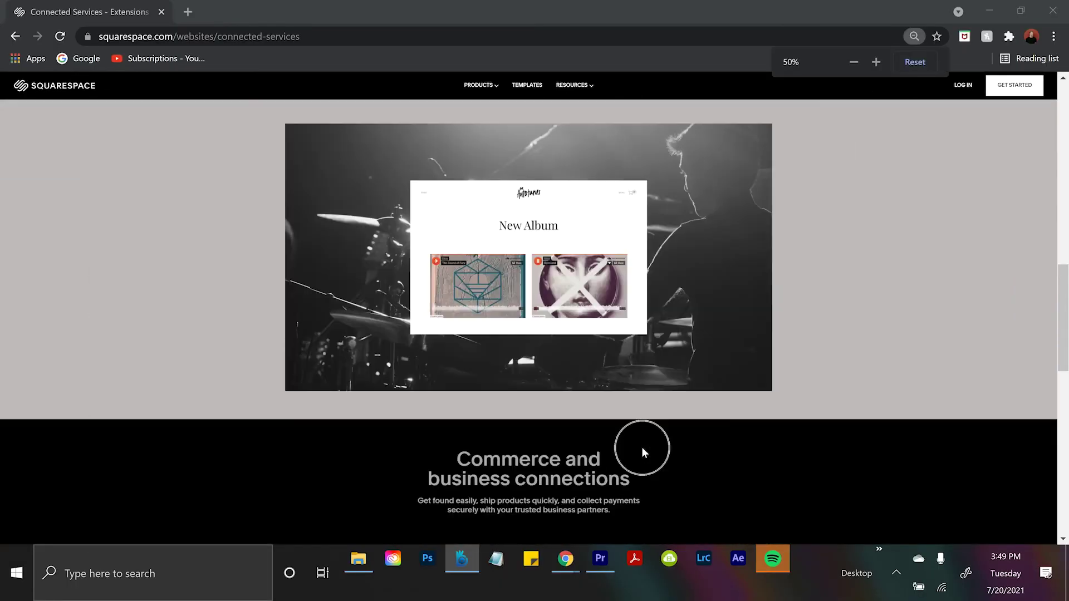
pyautogui.scroll(3, 643, 450)
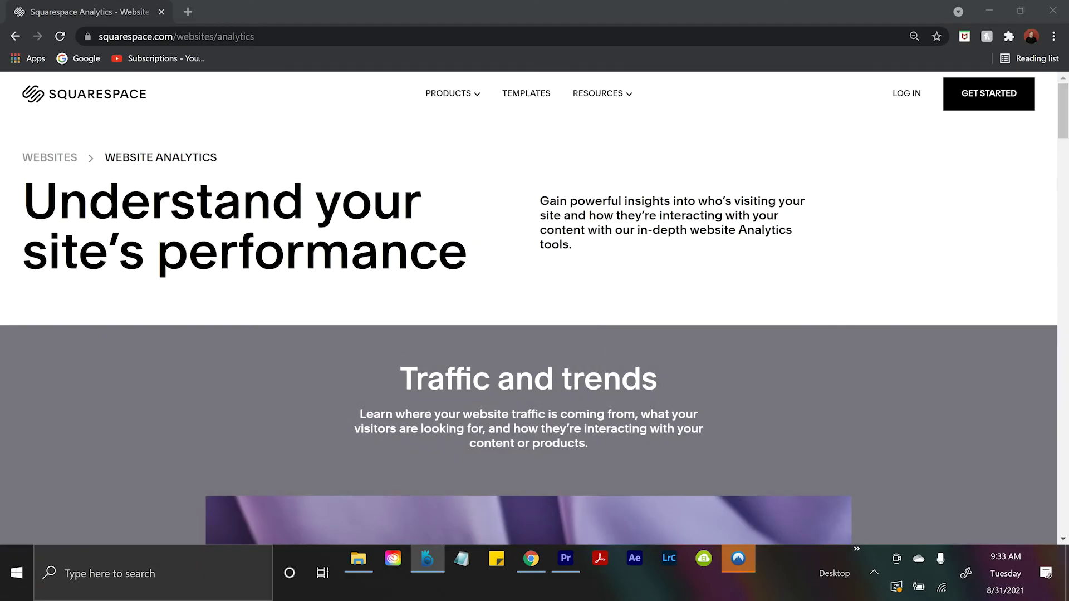
# Read through the Squarespace website analytics page, from traffic and trends to commerce analytics and sales by product.
pyautogui.scroll(-6, 575, 316)
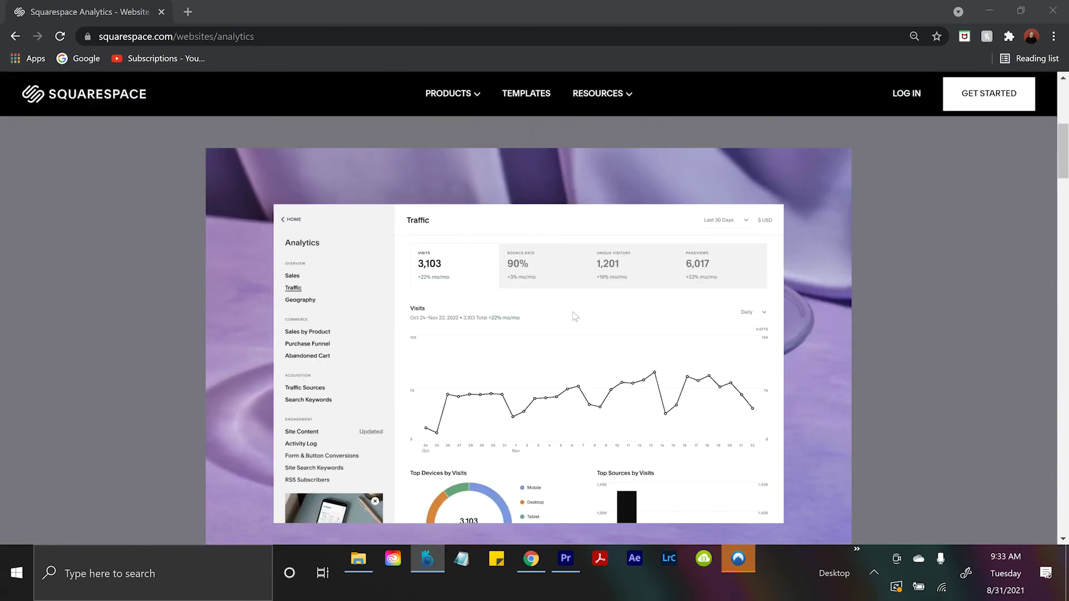
pyautogui.scroll(-7, 576, 316)
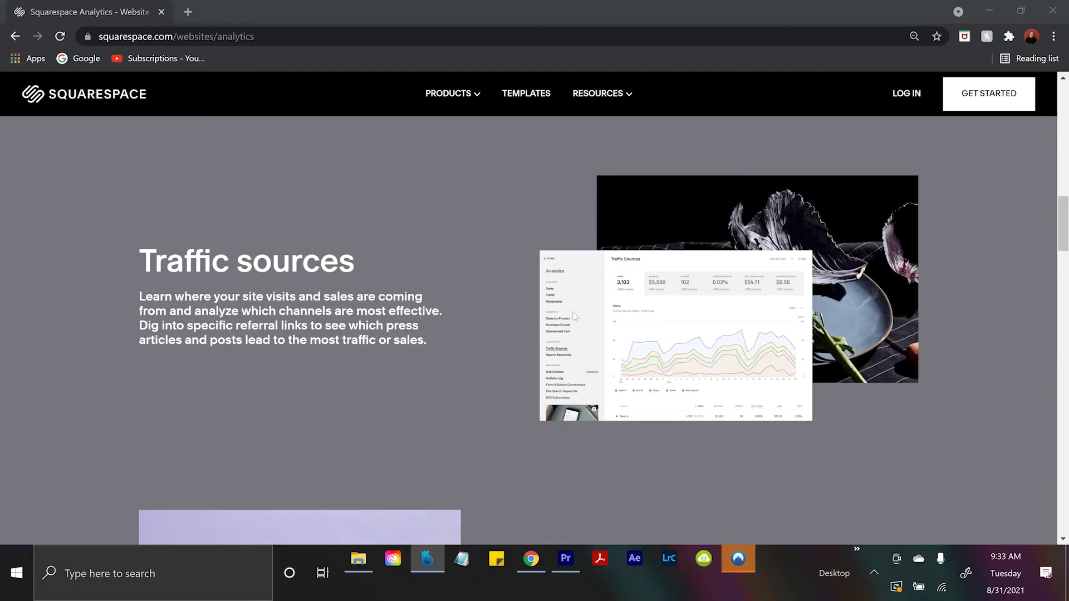
pyautogui.scroll(-6, 572, 312)
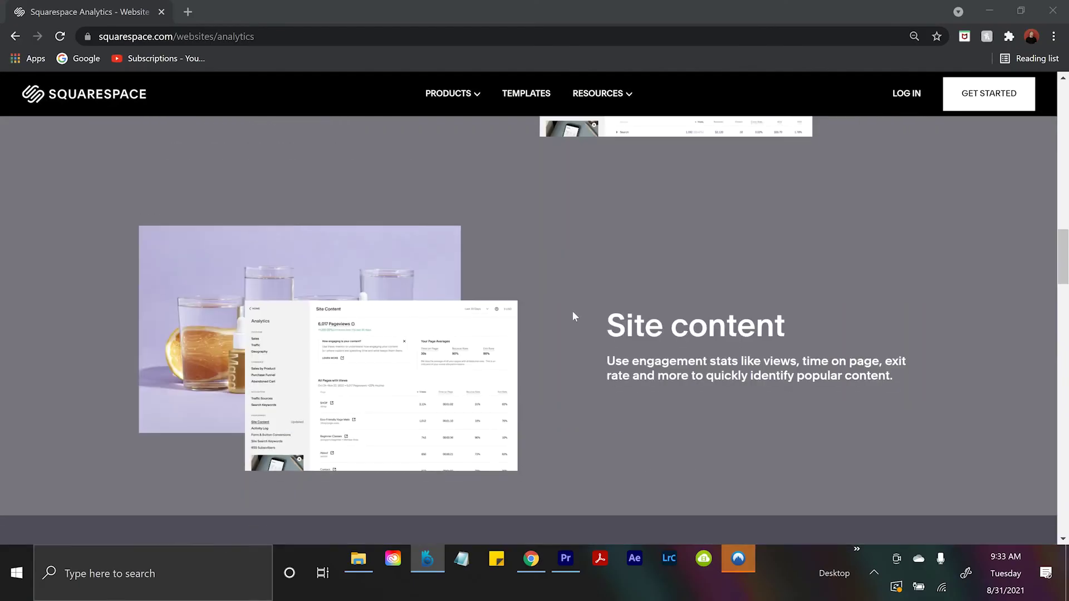
pyautogui.scroll(-5, 574, 316)
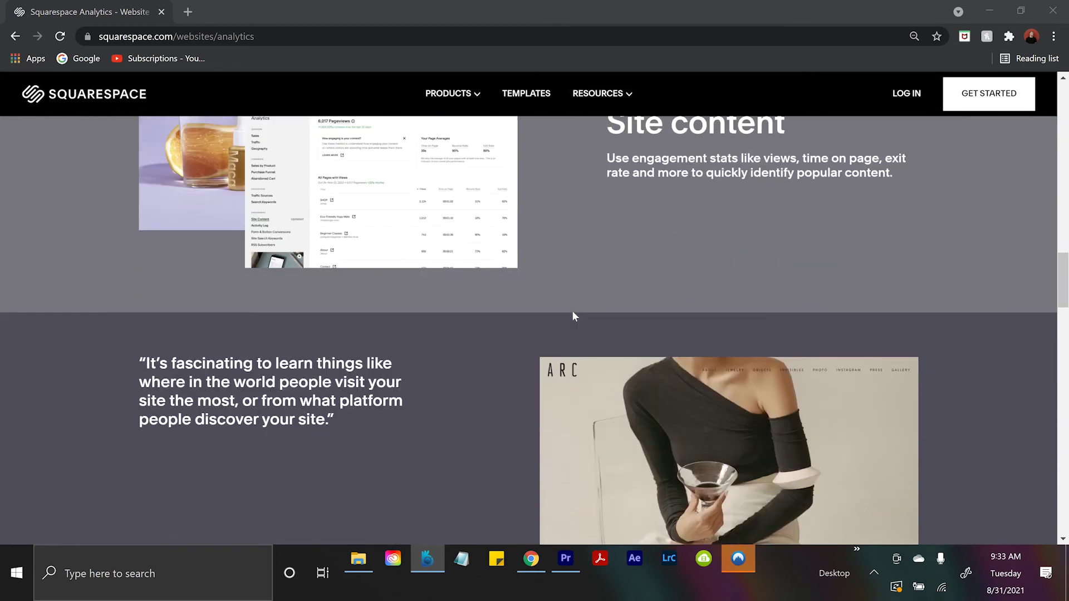
pyautogui.scroll(-6, 574, 315)
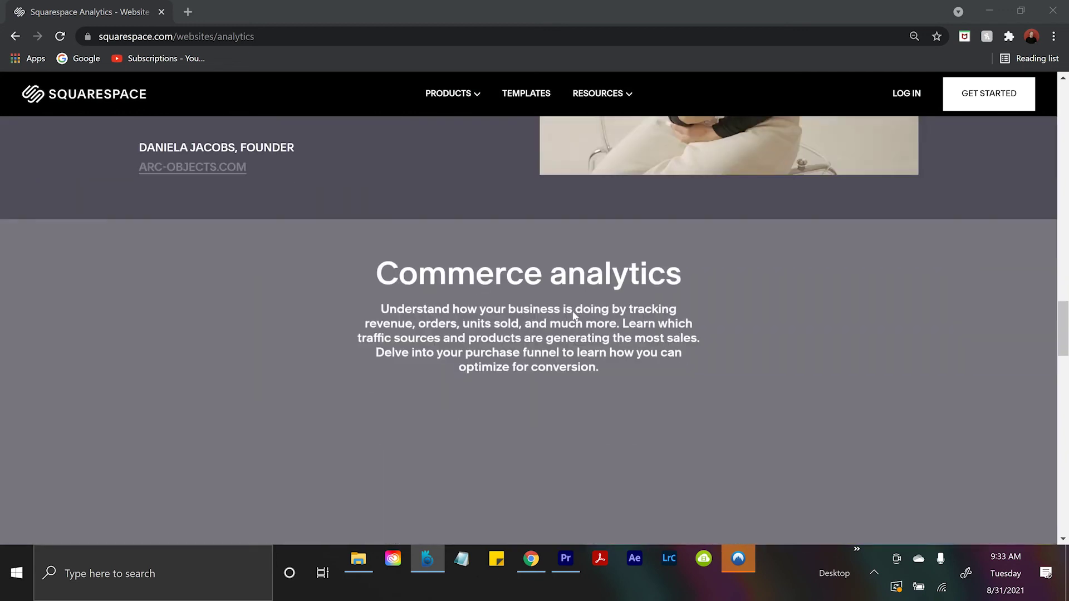
pyautogui.scroll(-4, 575, 317)
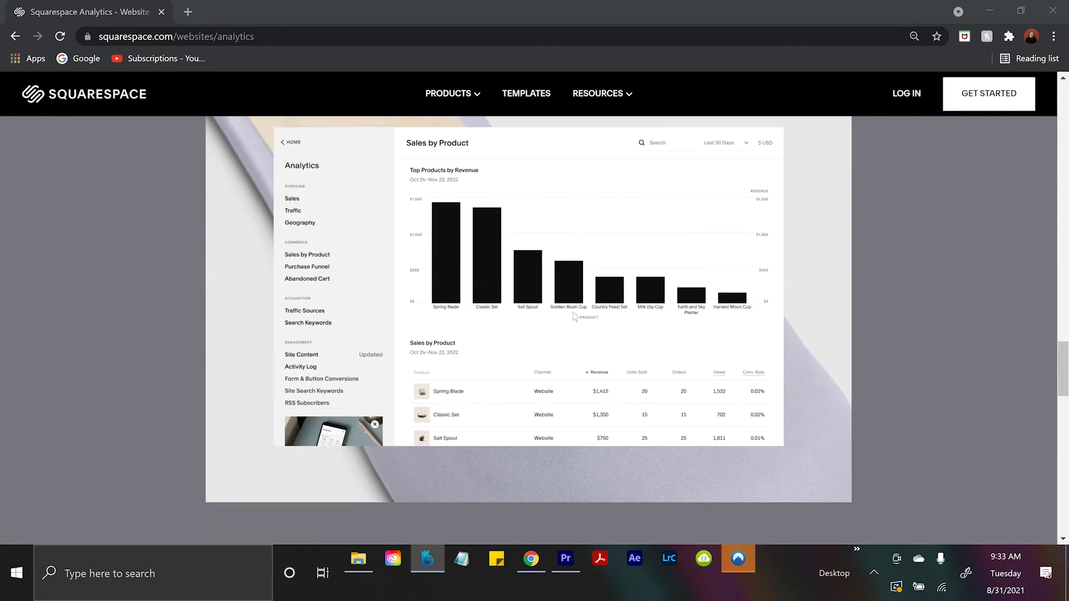